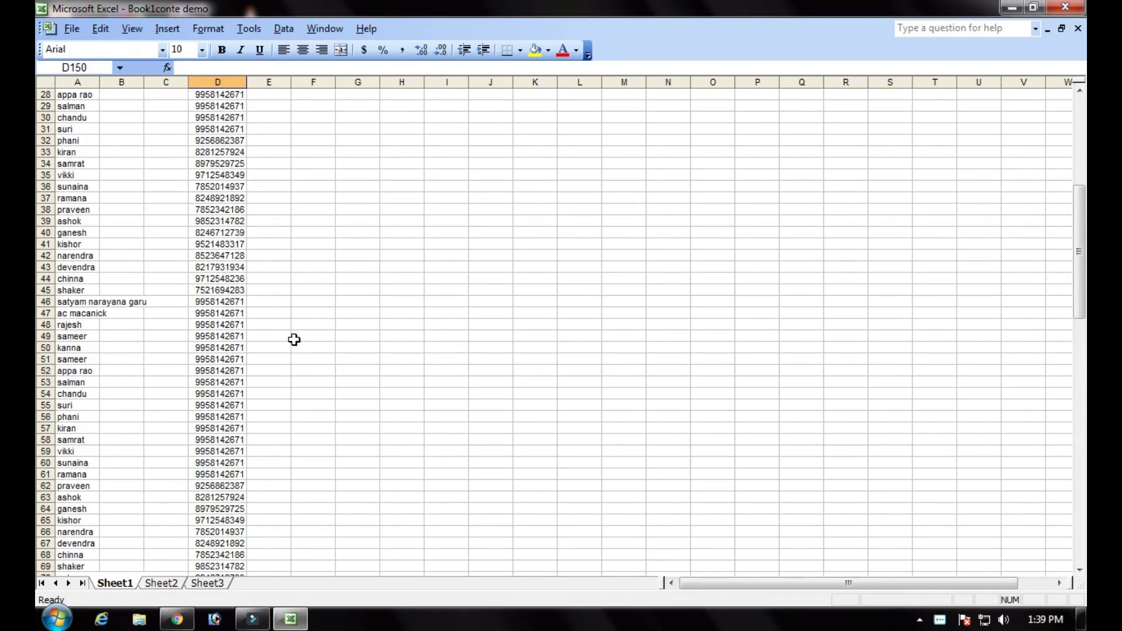
Open Gmail from the link at the top right of the Google homepage
scroll(293, 340, "down", 6)
scroll(289, 321, "down", 6)
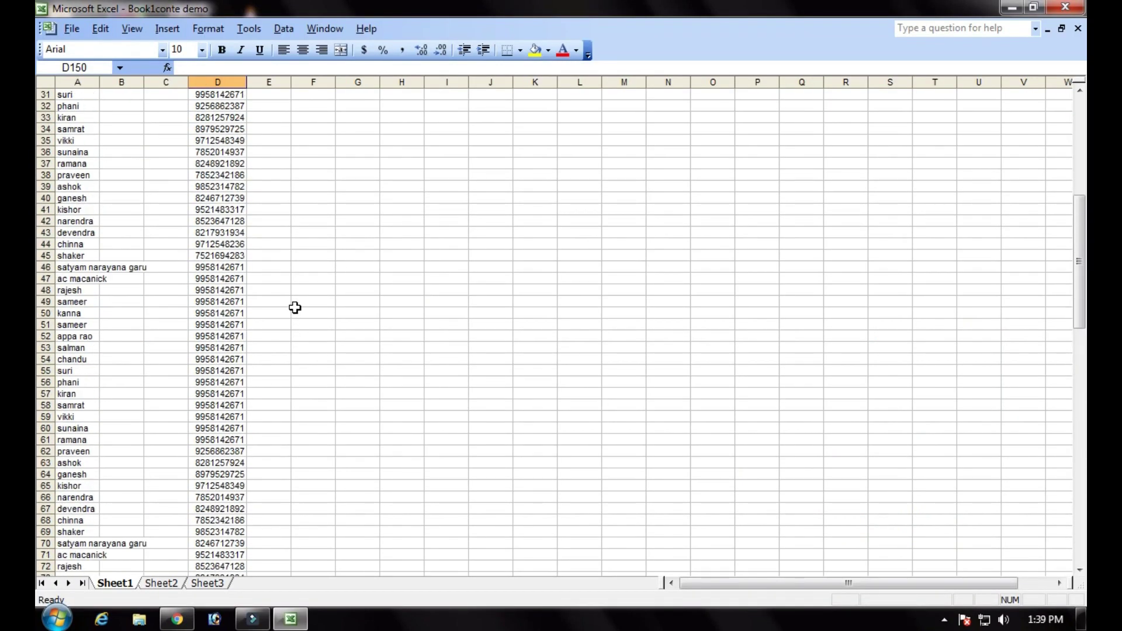
scroll(297, 343, "down", 14)
scroll(291, 351, "down", 8)
scroll(291, 350, "down", 13)
scroll(291, 350, "up", 14)
scroll(291, 351, "up", 10)
scroll(291, 350, "up", 8)
scroll(291, 350, "up", 10)
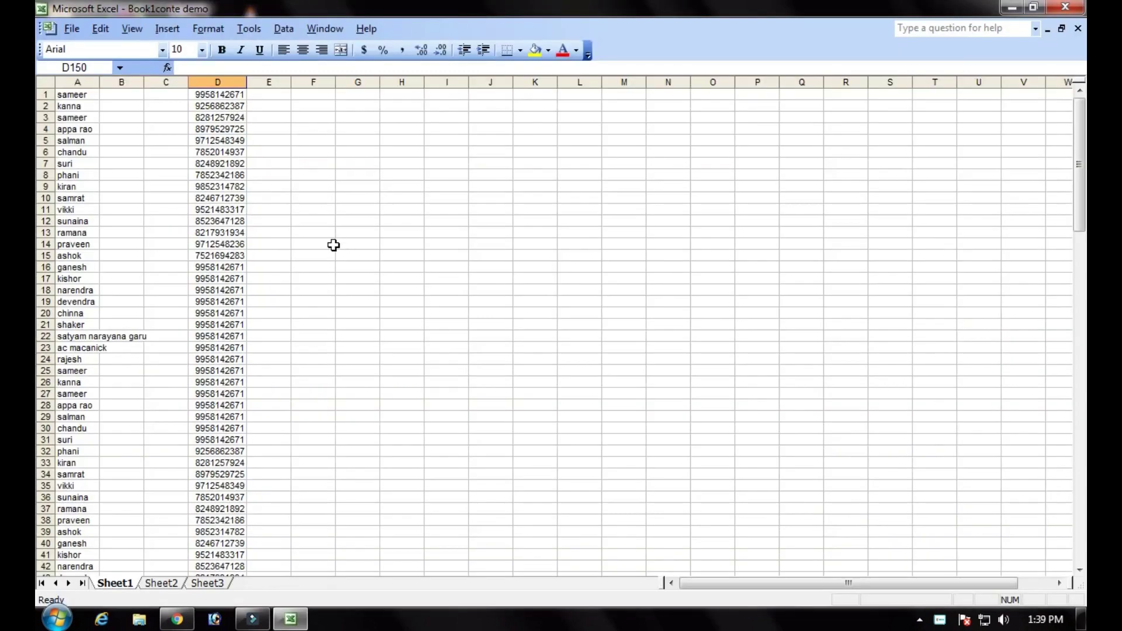
scroll(331, 247, "down", 6)
scroll(328, 275, "down", 9)
scroll(315, 321, "down", 10)
scroll(309, 347, "down", 6)
scroll(301, 336, "up", 9)
scroll(293, 338, "up", 8)
scroll(293, 338, "up", 8)
scroll(291, 335, "up", 4)
scroll(291, 335, "down", 10)
scroll(292, 336, "down", 2)
scroll(293, 337, "up", 2)
scroll(297, 342, "up", 12)
scroll(297, 342, "down", 7)
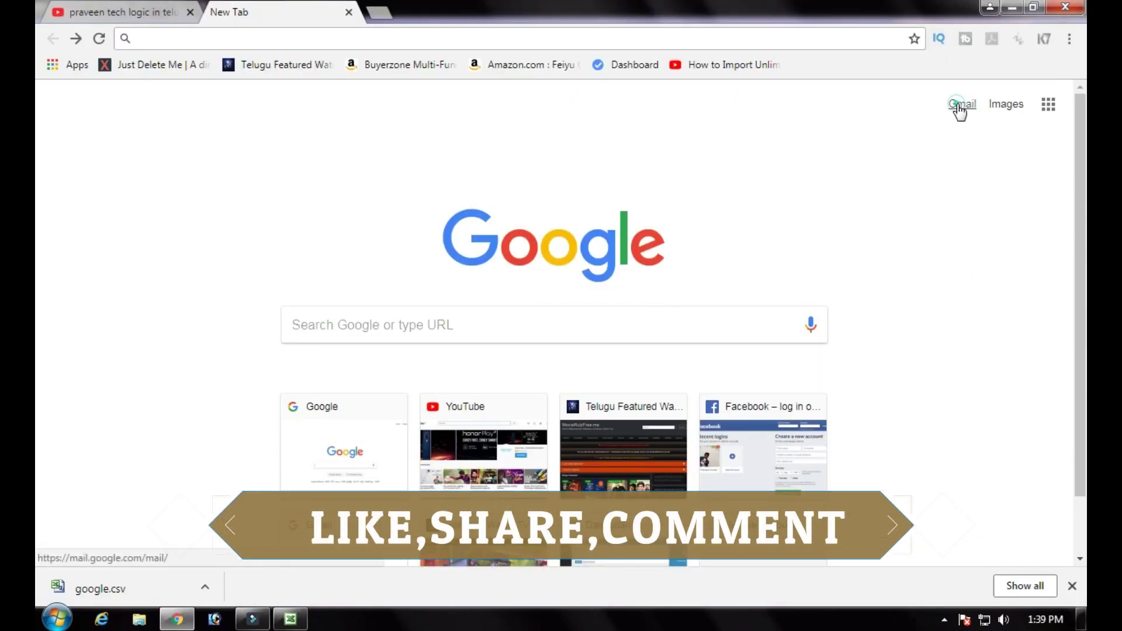
left_click(958, 106)
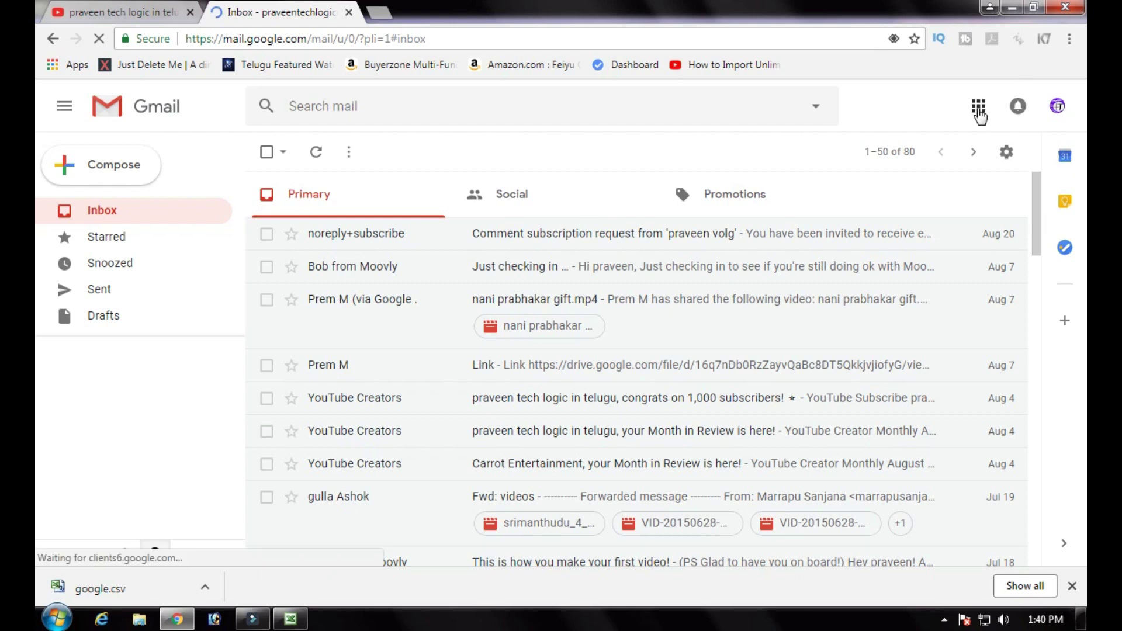
Open Contacts from the Google apps grid and start a new contact
left_click(978, 107)
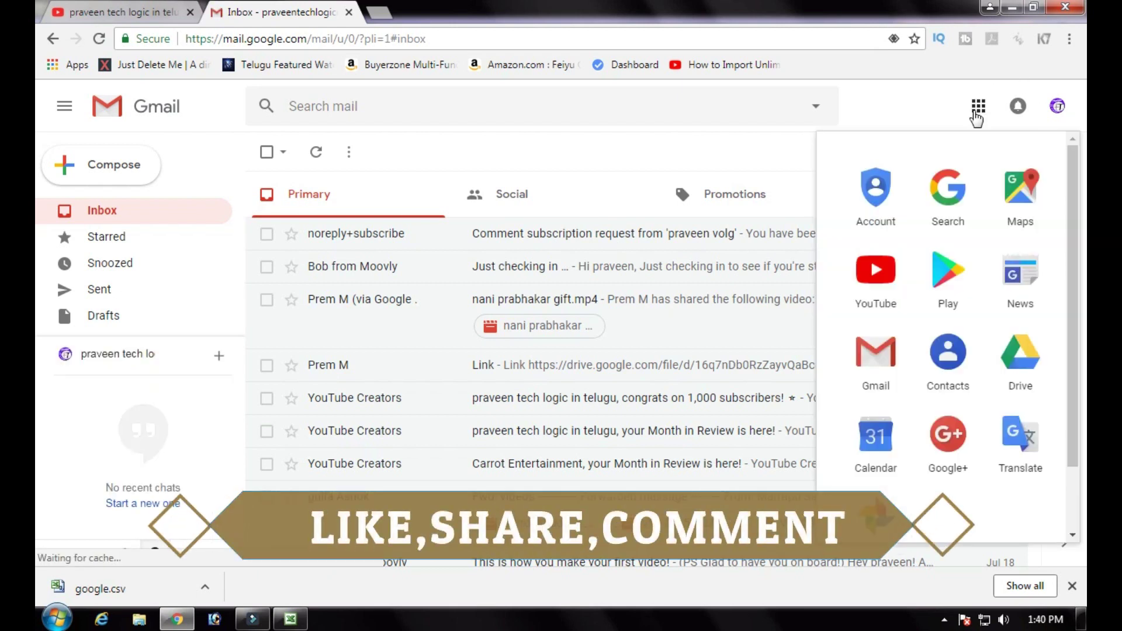
left_click(947, 357)
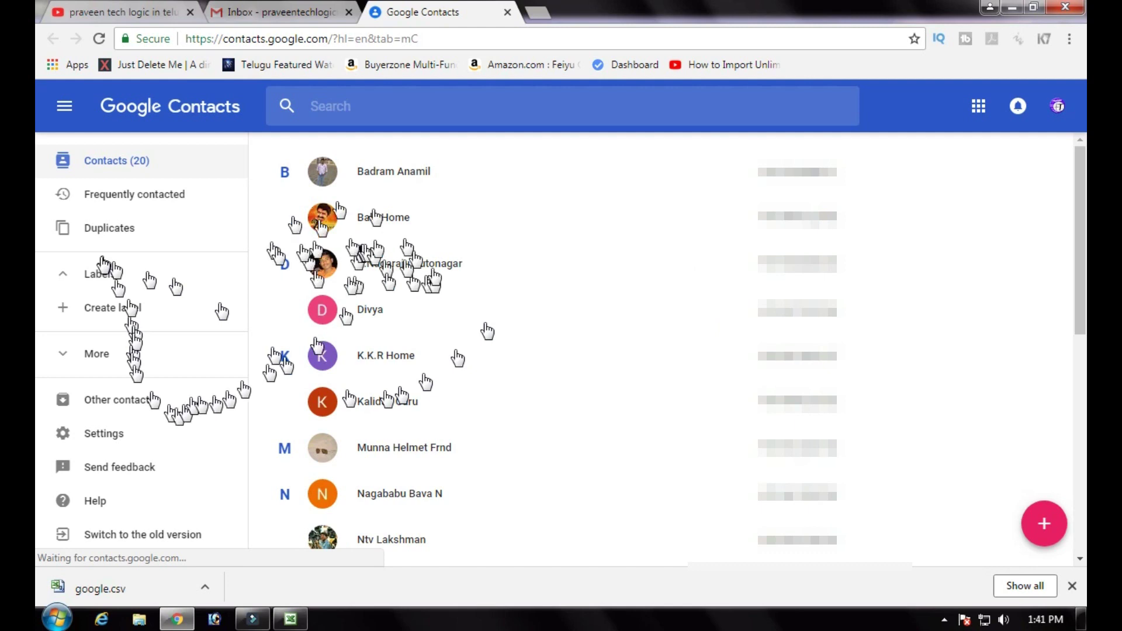
left_click(1046, 525)
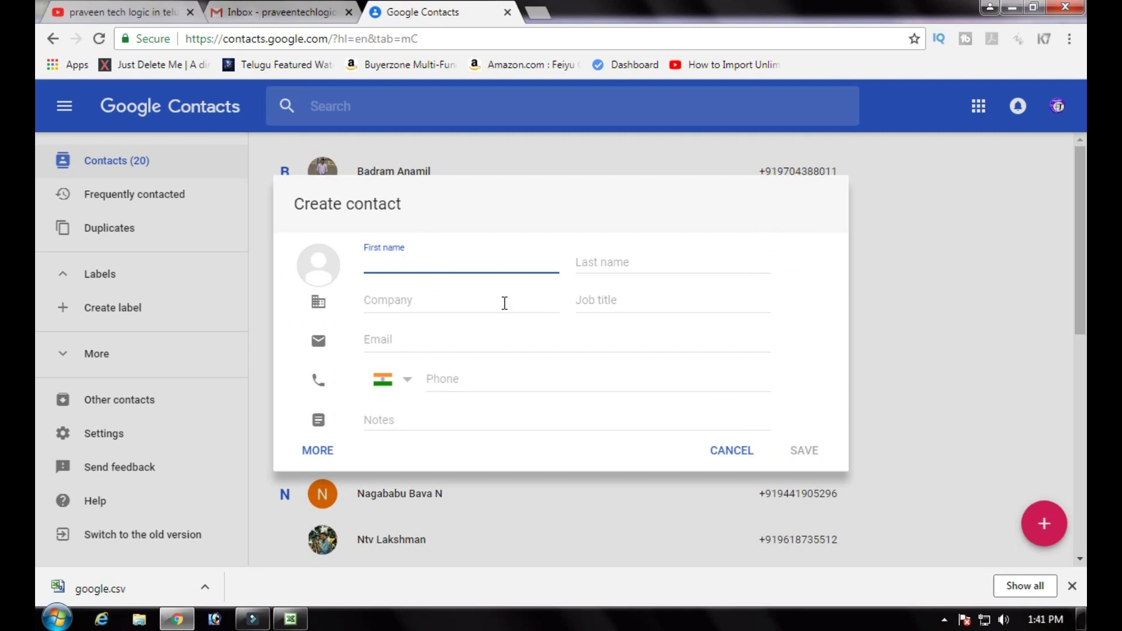
left_click(414, 341)
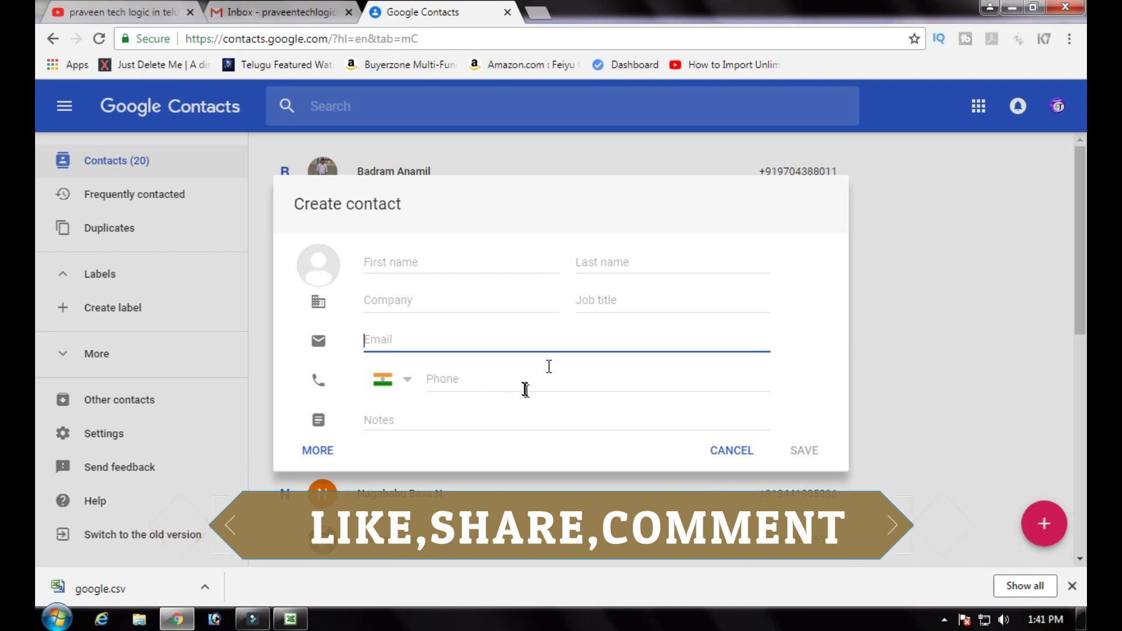
left_click(461, 379)
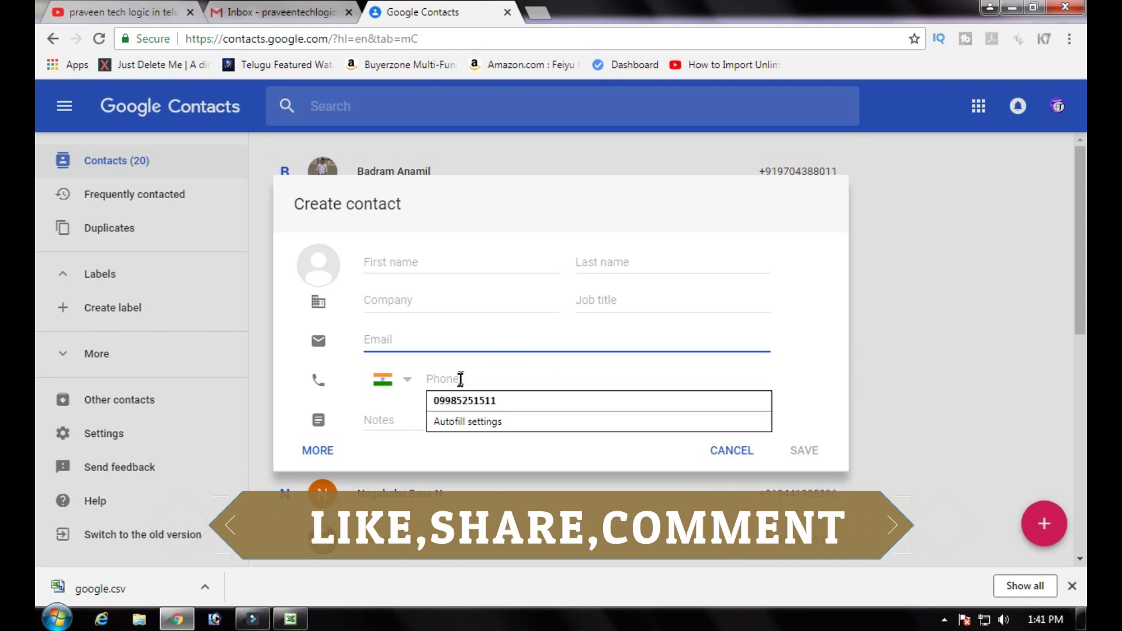
left_click(217, 151)
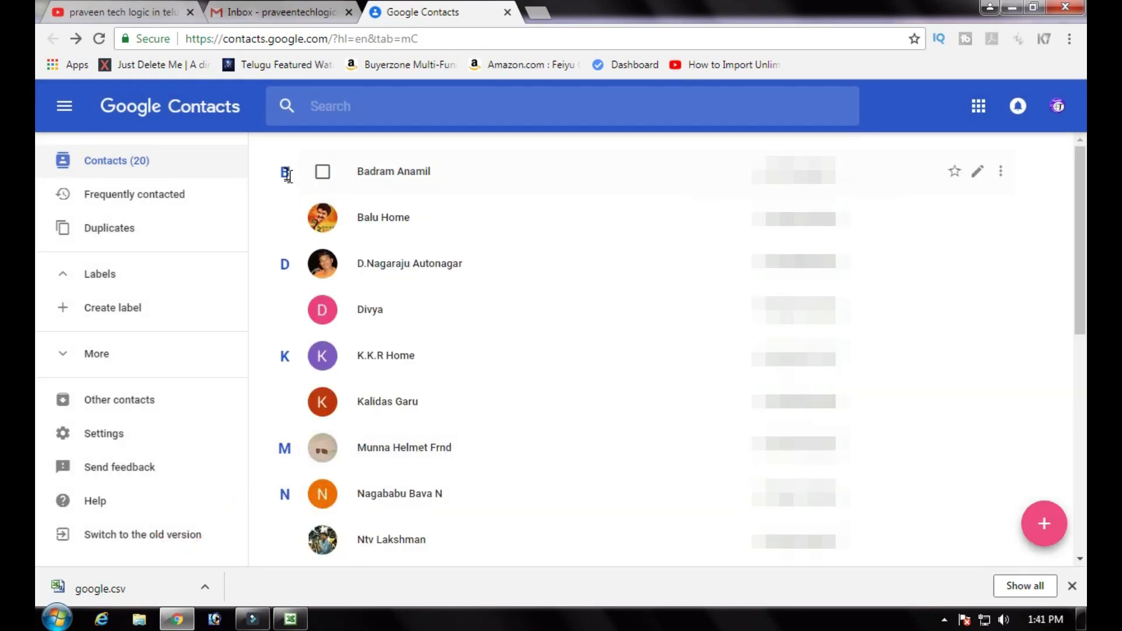
left_click(322, 172)
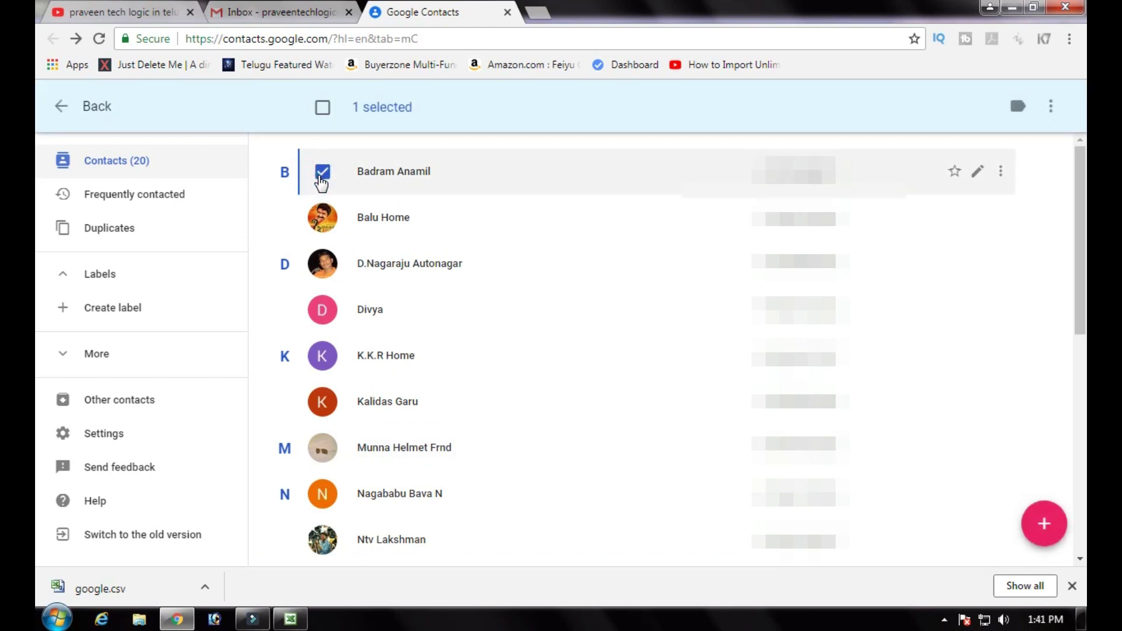
left_click(95, 358)
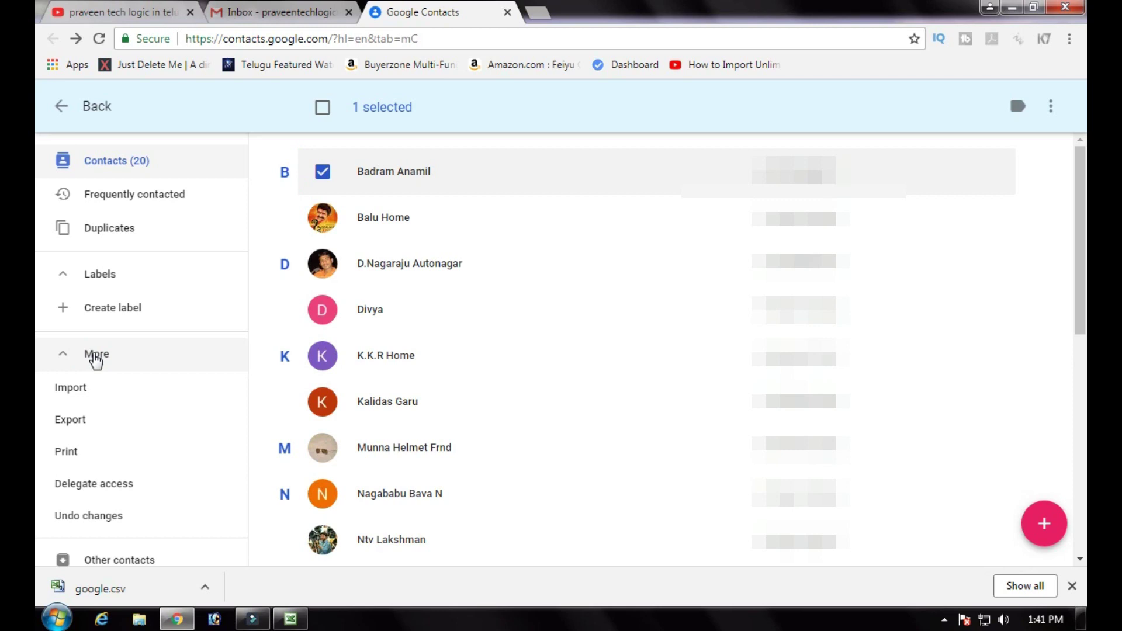
left_click(83, 422)
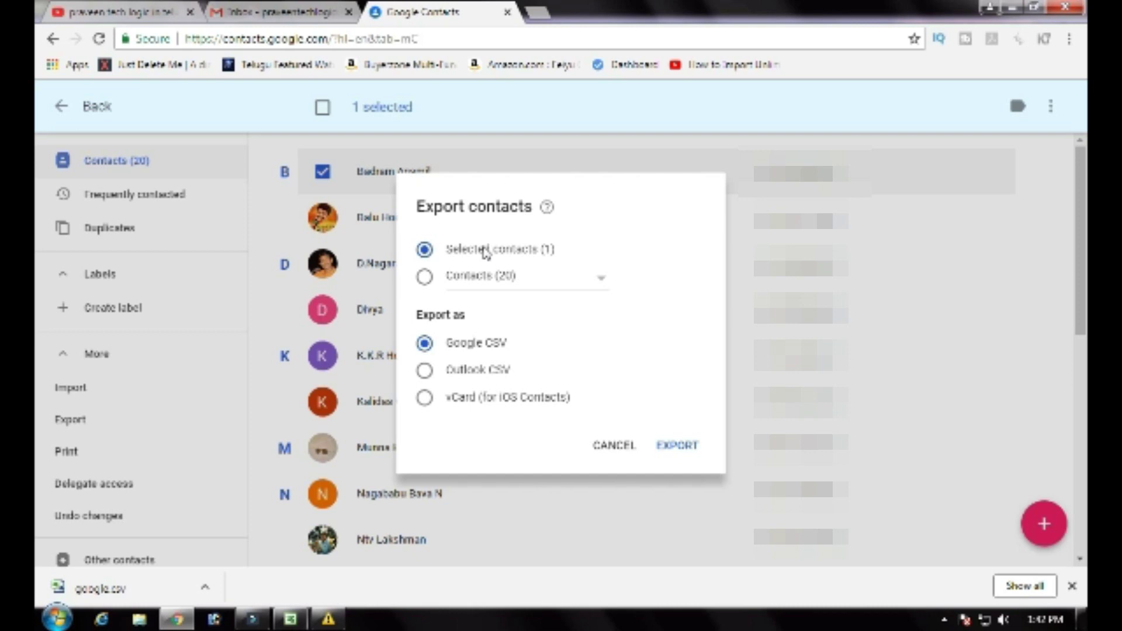
left_click(680, 447)
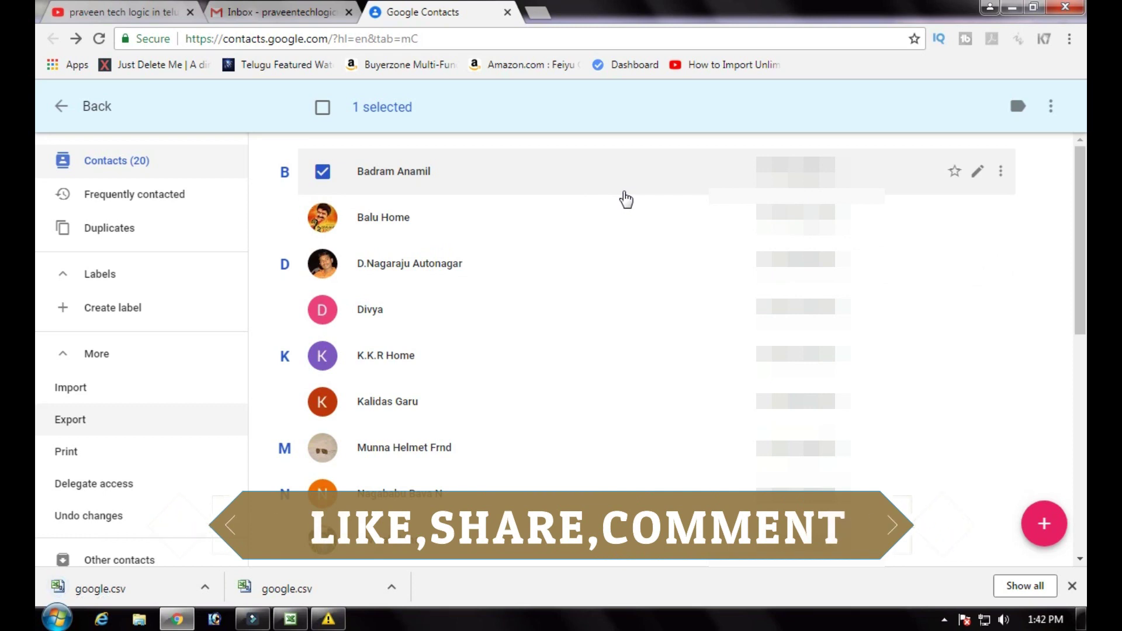
left_click(150, 588)
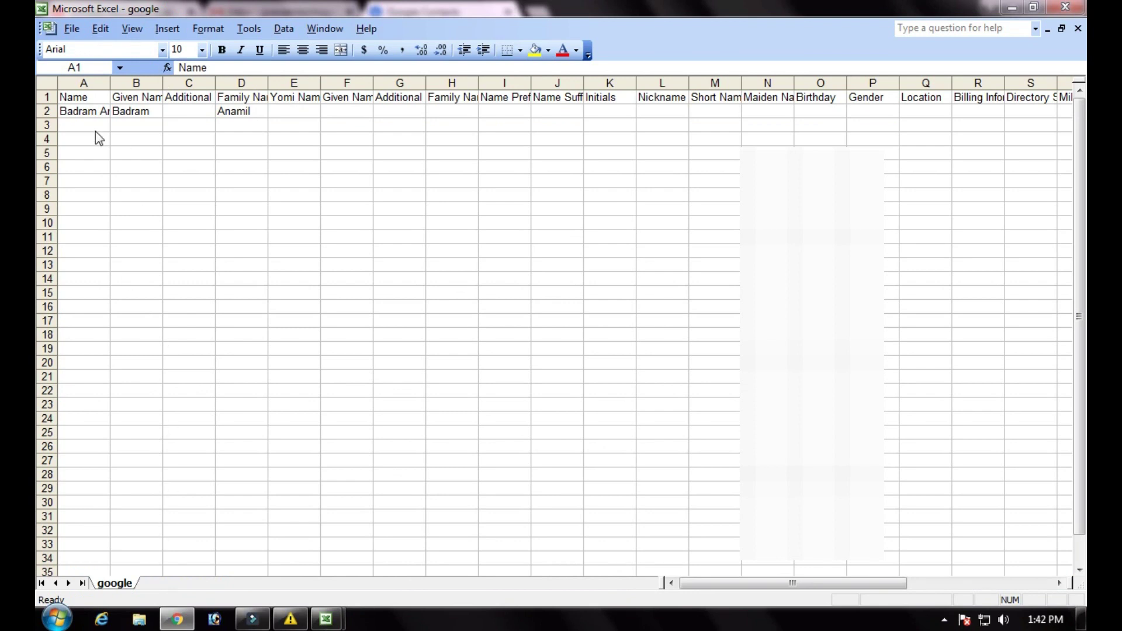
left_click_drag(836, 584, 979, 584)
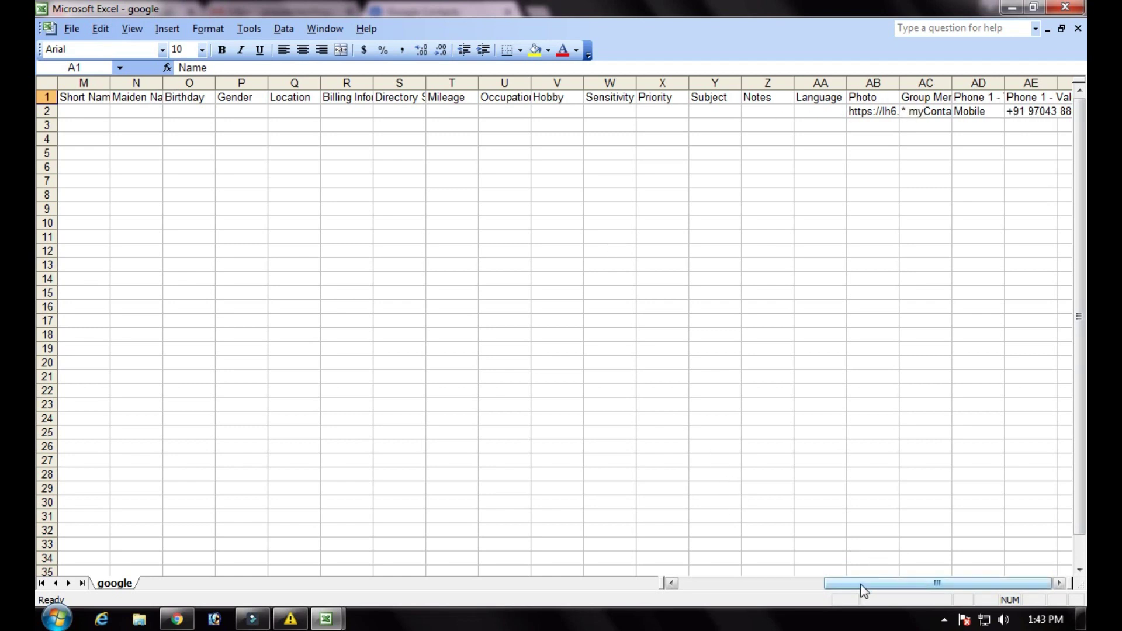
left_click_drag(863, 584, 714, 584)
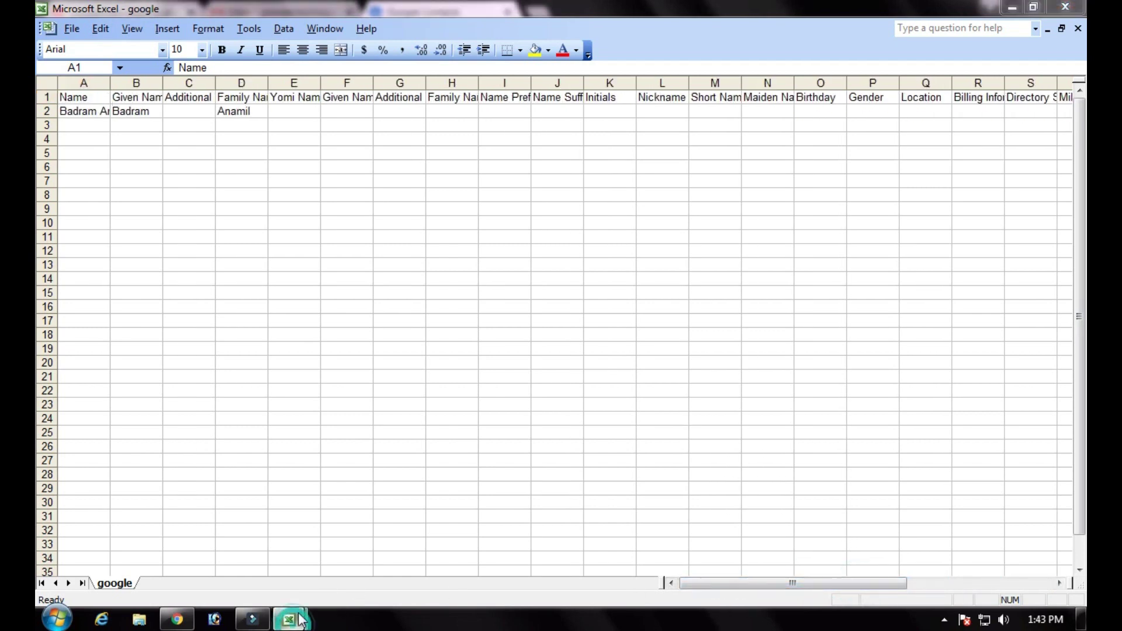
Copy the contact names in cells A1 to A144 of the Book1conte demo workbook
mouse_move(289, 619)
left_click(245, 561)
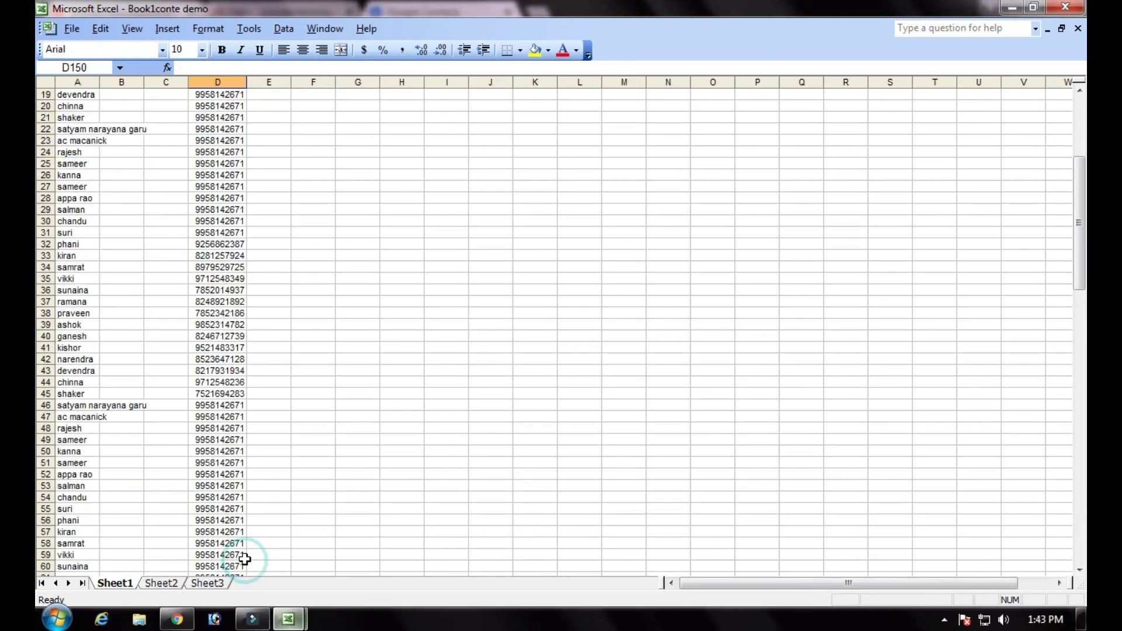
left_click(70, 96)
scroll(69, 97, "up", 6)
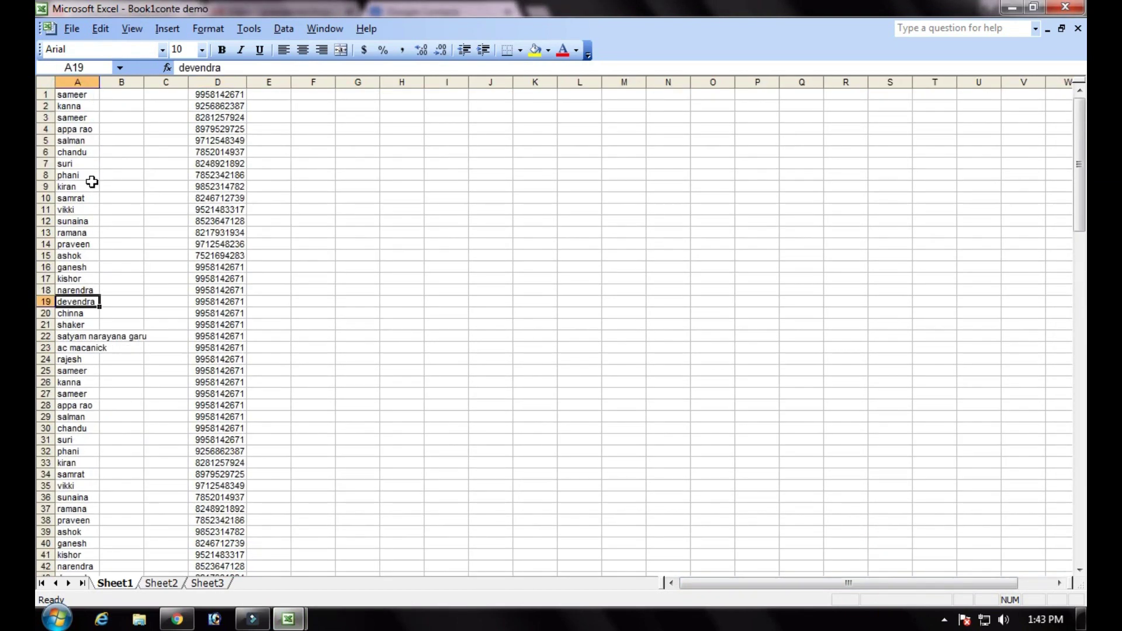
left_click(67, 95)
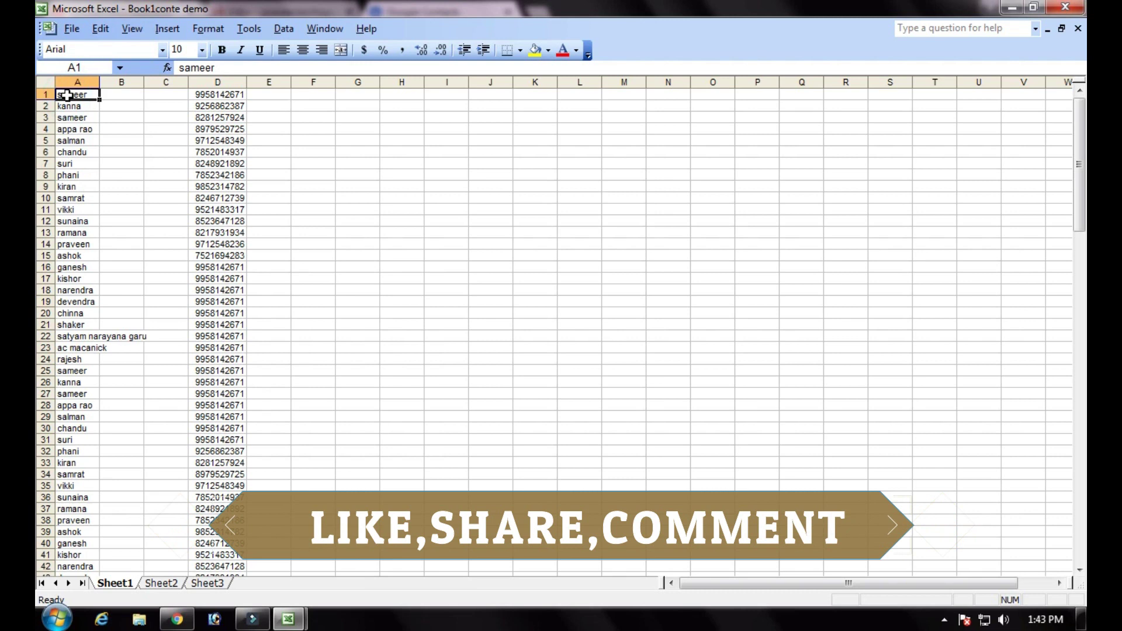
key("shift+Down")
key("shift+Down")
key("shift+Down")
key("shift+Down")
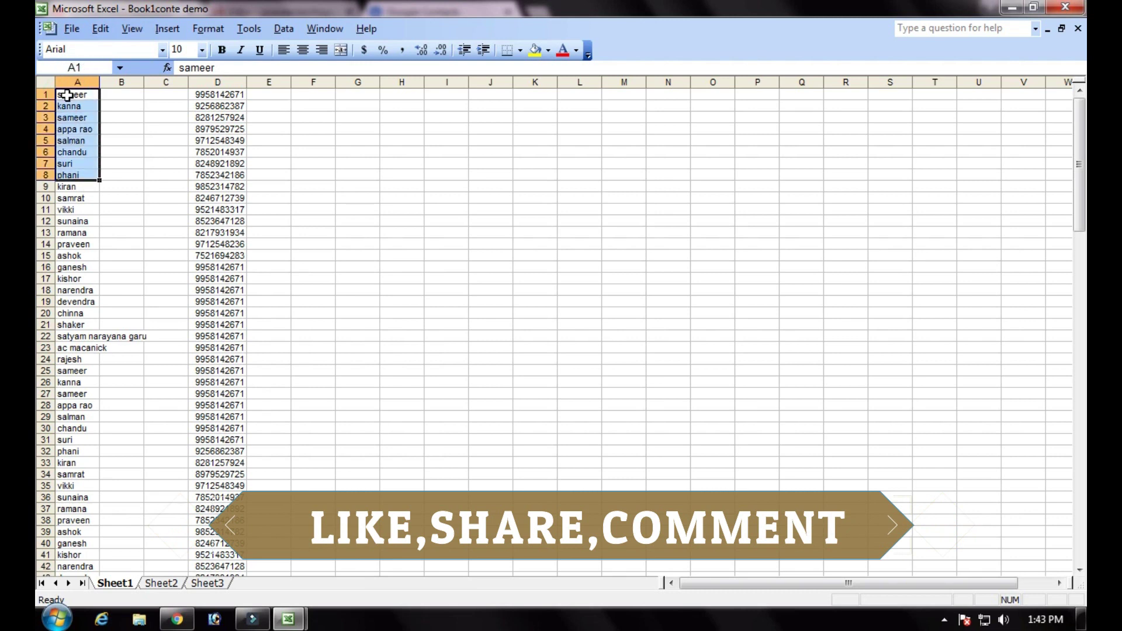
key("shift+Down")
key("shift+Down")
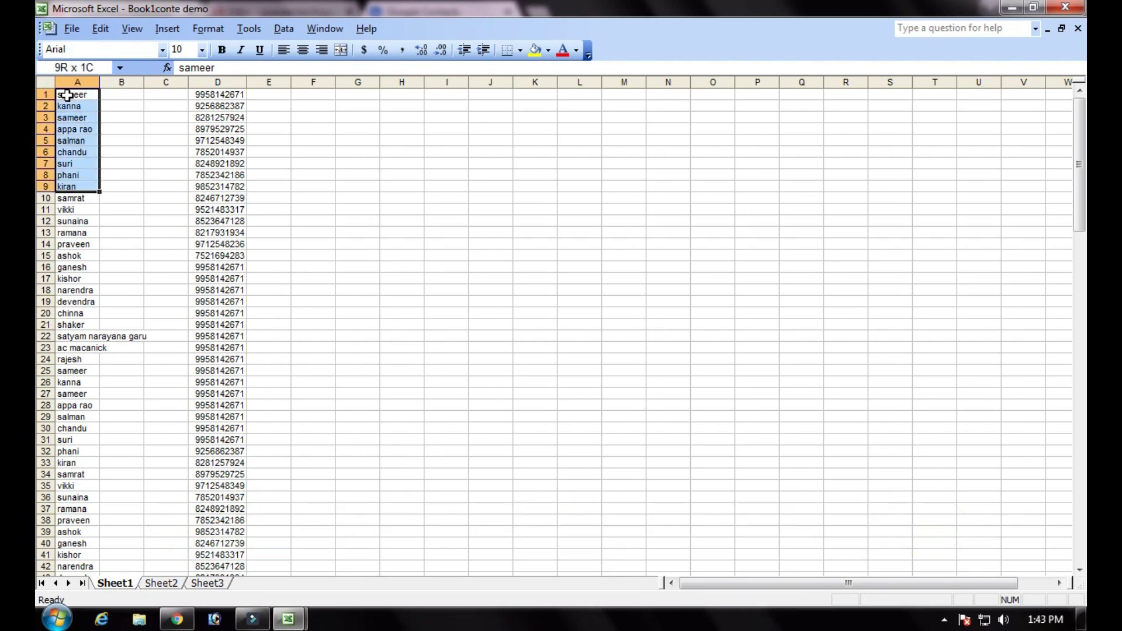
key("shift+Down")
key("shift+Down")
key("shift+Down")
key("shift+Down")
key("shift+Down")
key("shift+Down")
key("shift+Down")
key("shift+Down")
key("shift+Down")
key("shift+Down")
key("shift+Down")
key("shift+Down")
key("shift+Down")
key("shift+Down")
key("shift+Down")
key("shift+Down")
key("shift+Down")
key("shift+Down")
key("shift+Down")
key("shift+Down")
key("shift+Down")
key("shift+Down")
key("shift+Down")
key("shift+Down")
key("shift+Down")
key("shift+Down")
key("shift+Down")
key("shift+Down")
key("shift+Down")
key("shift+Down")
key("shift+Down")
key("shift+Down")
key("shift+Down")
key("shift+Down")
key("shift+Down")
key("shift+Down")
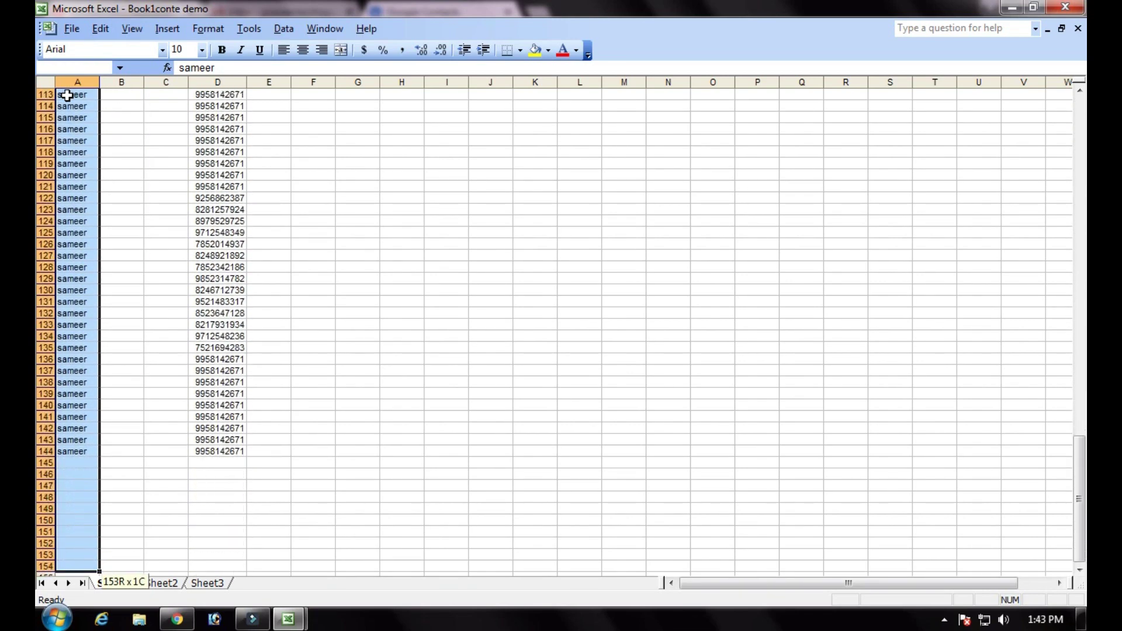
key("shift+Down")
key("shift+Down")
key("shift+Down")
key("shift+Up")
key("shift+Up")
key("shift+Up")
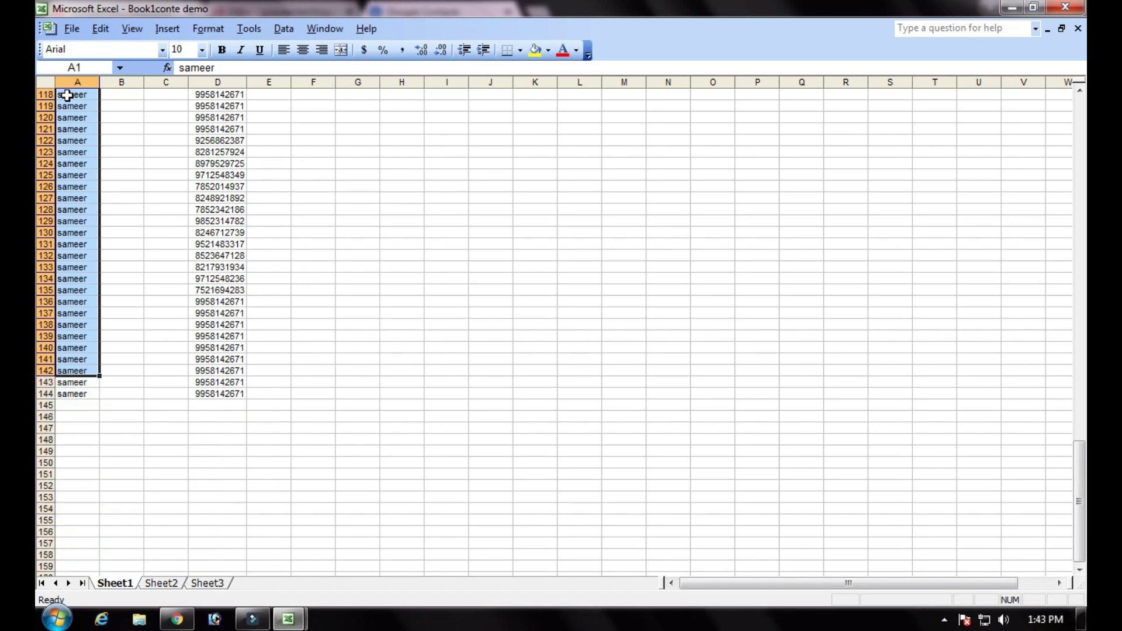
key("shift+Down")
key("shift+Down")
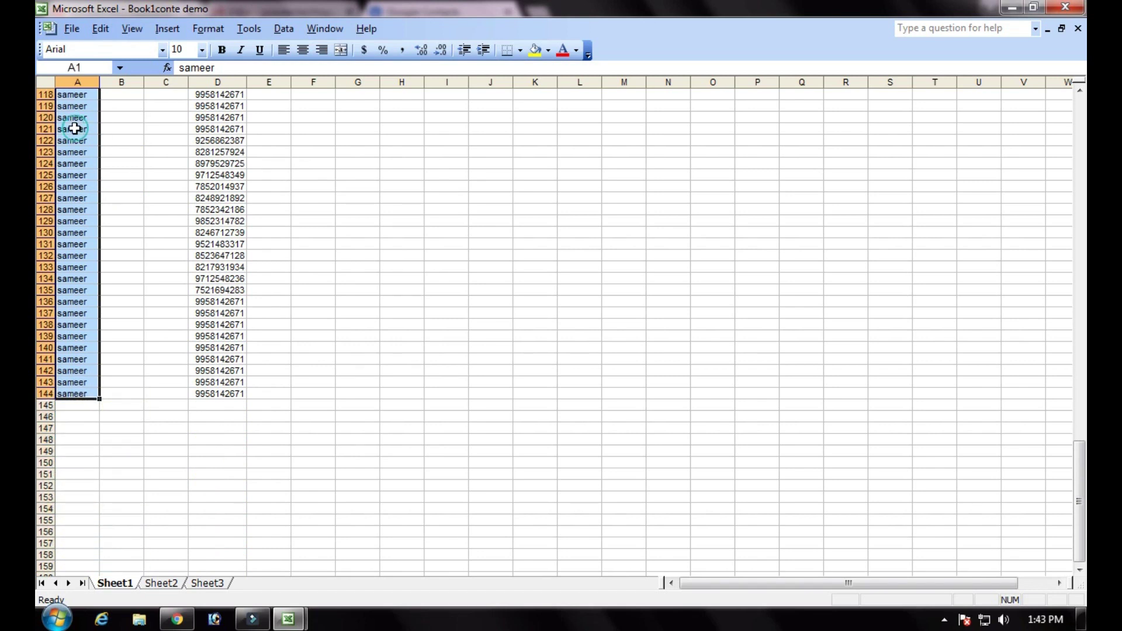
right_click(74, 128)
left_click(108, 159)
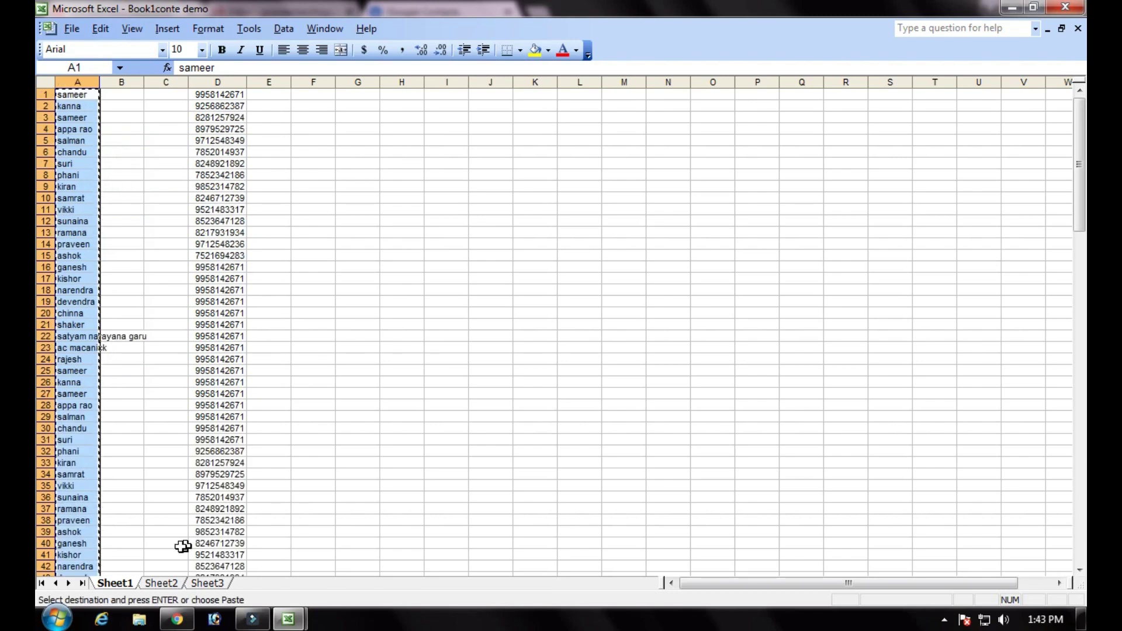
Paste the copied names into the google workbook at cell A3, below the sample contact
left_click(288, 619)
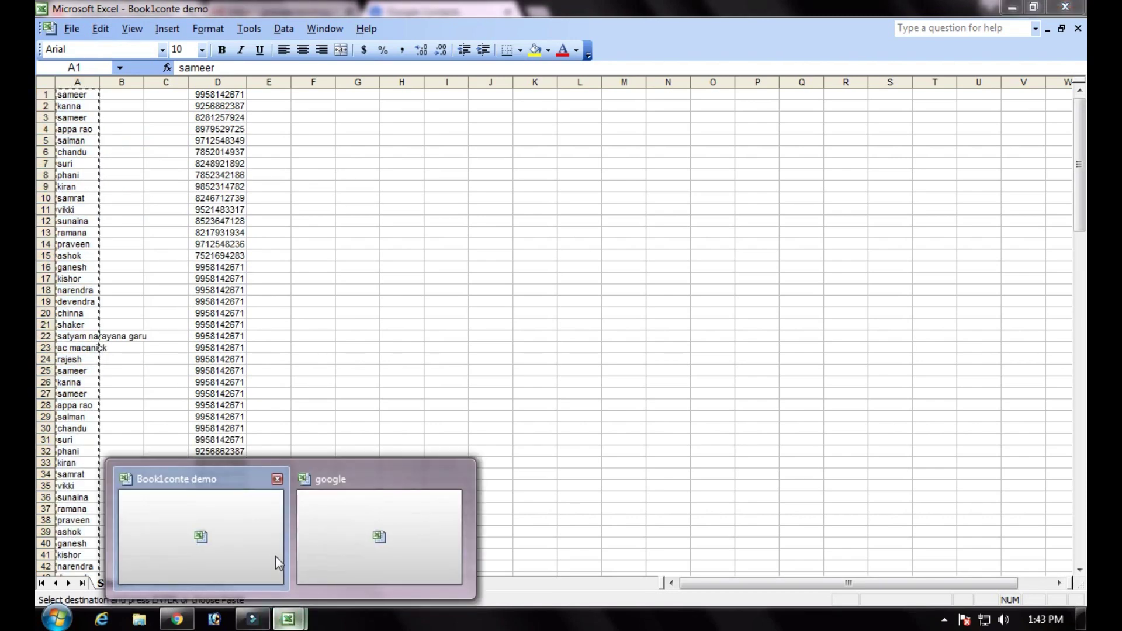
left_click(353, 551)
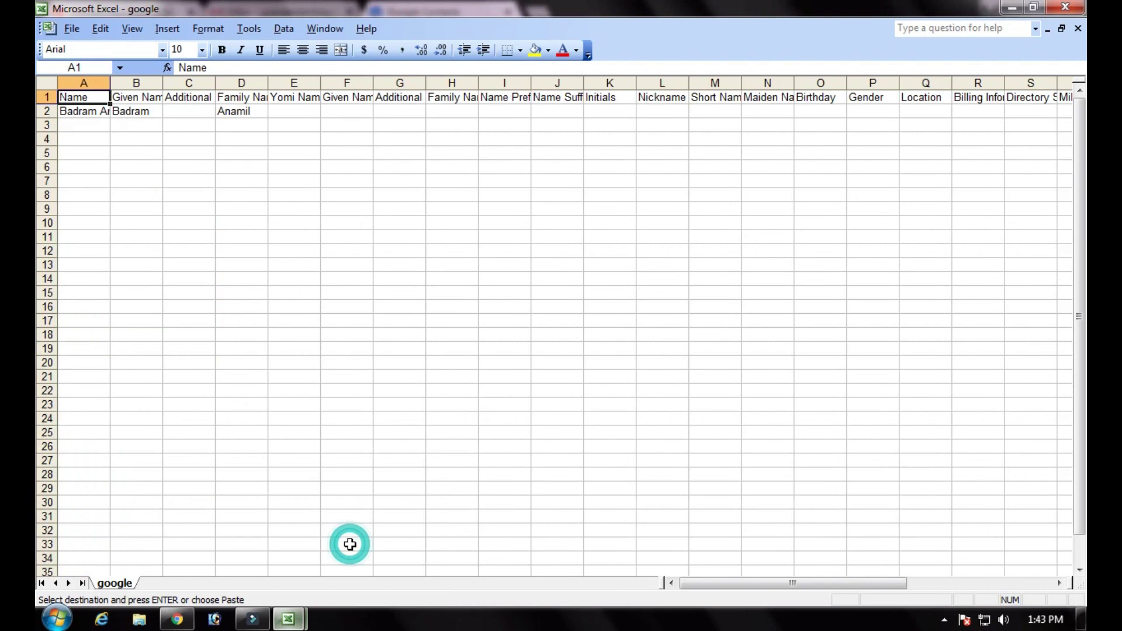
left_click(85, 124)
key("ctrl+v")
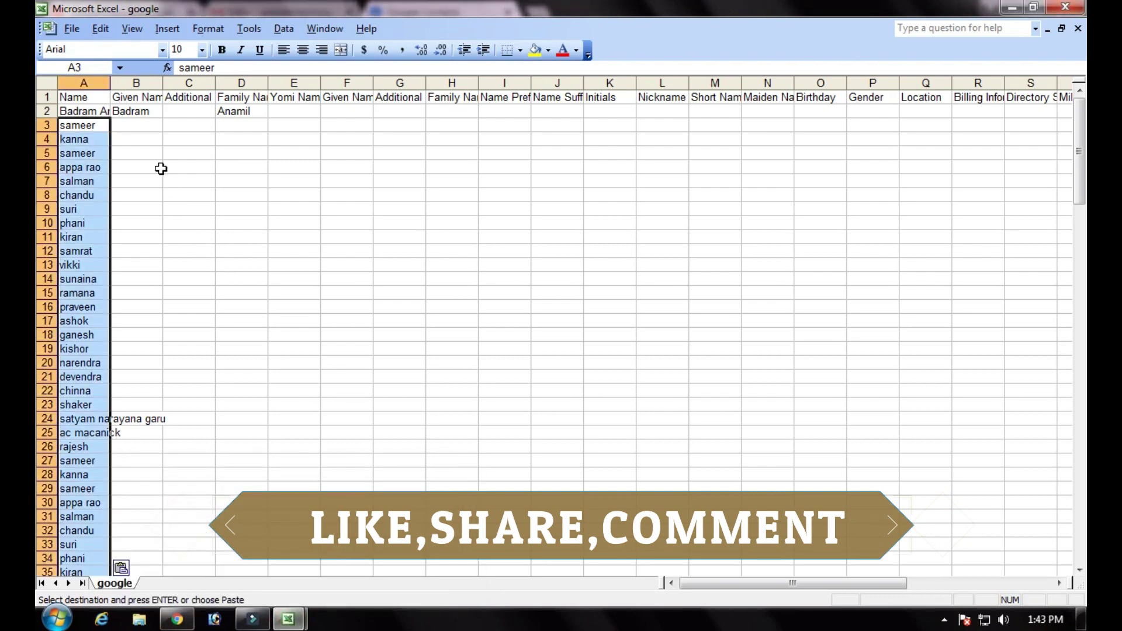
mouse_move(288, 619)
left_click(233, 555)
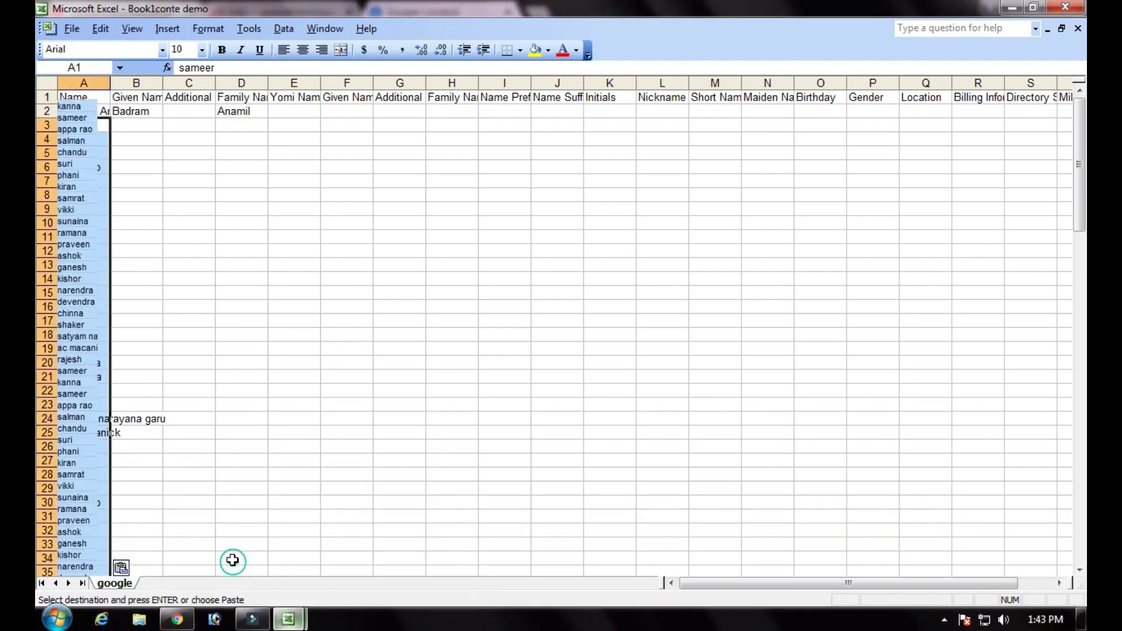
Copy the phone numbers in column D of Book1conte demo, starting at D1
left_click(209, 98)
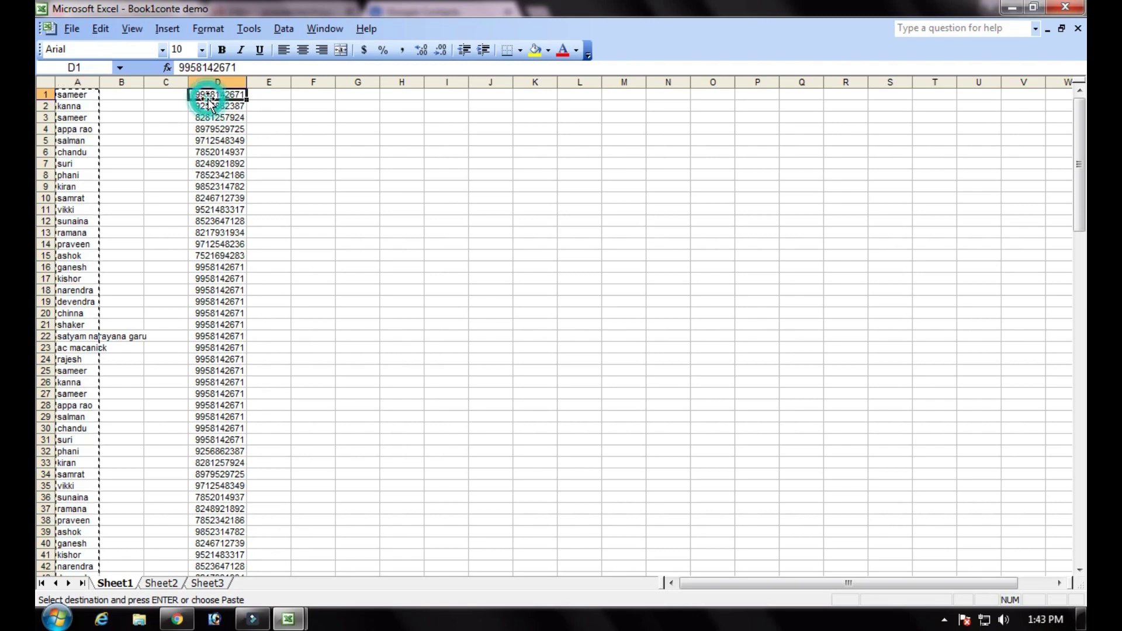
left_click_drag(209, 101, 209, 140)
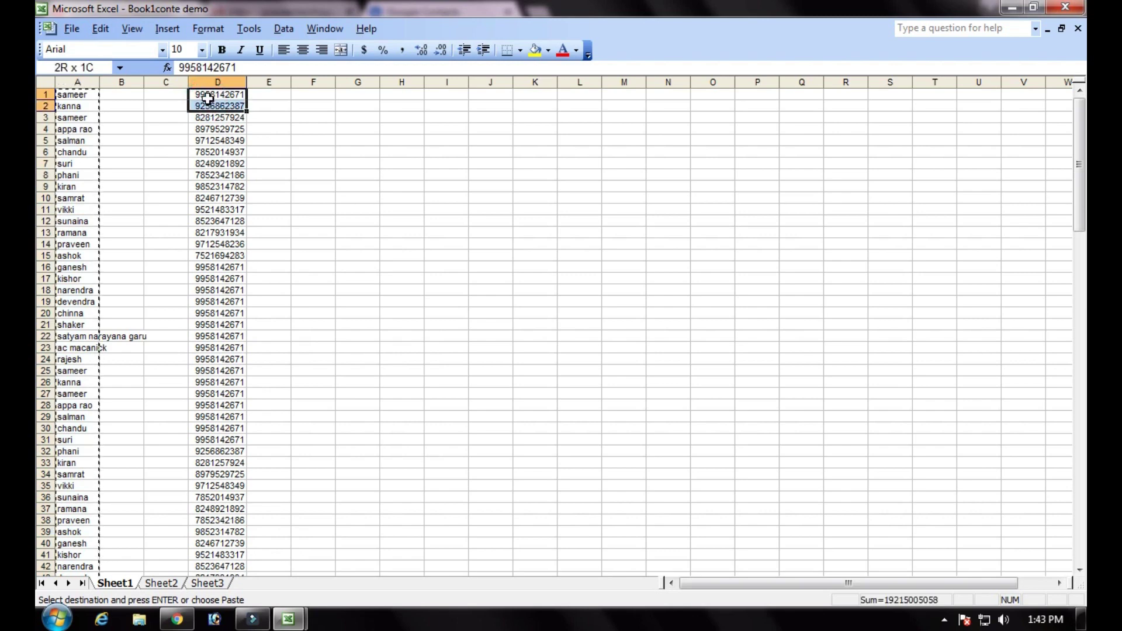
left_click_drag(207, 98, 217, 566)
left_click_drag(207, 98, 217, 404)
right_click(201, 187)
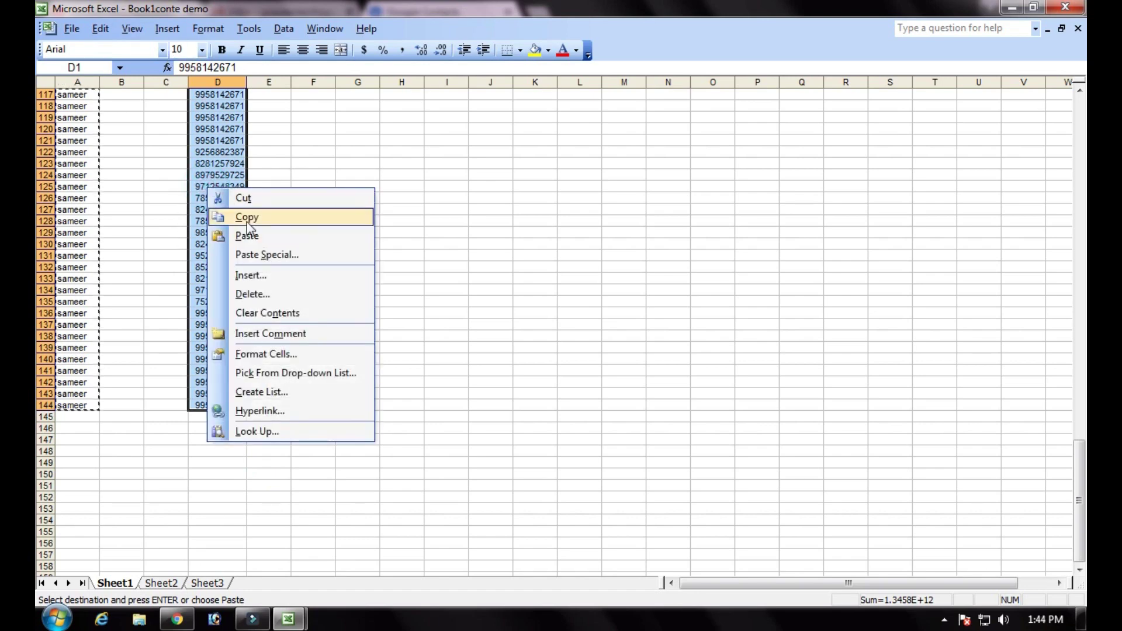
left_click(248, 219)
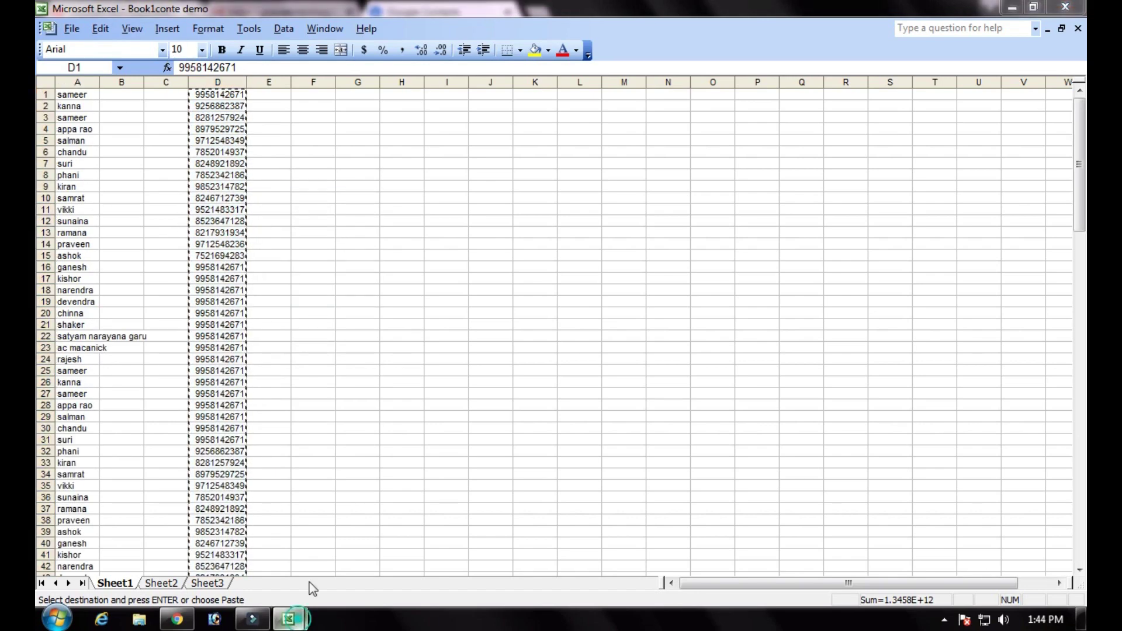
left_click(329, 536)
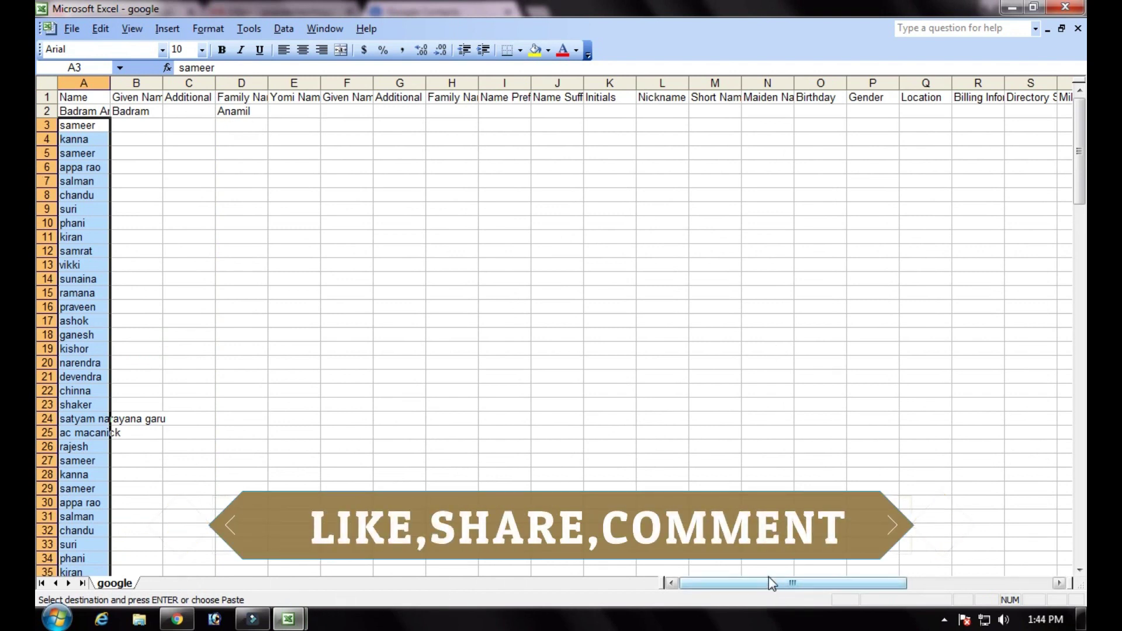
Paste the phone numbers at cell AE3 (Phone 1 - Value) and widen column AE
left_click_drag(772, 587, 939, 583)
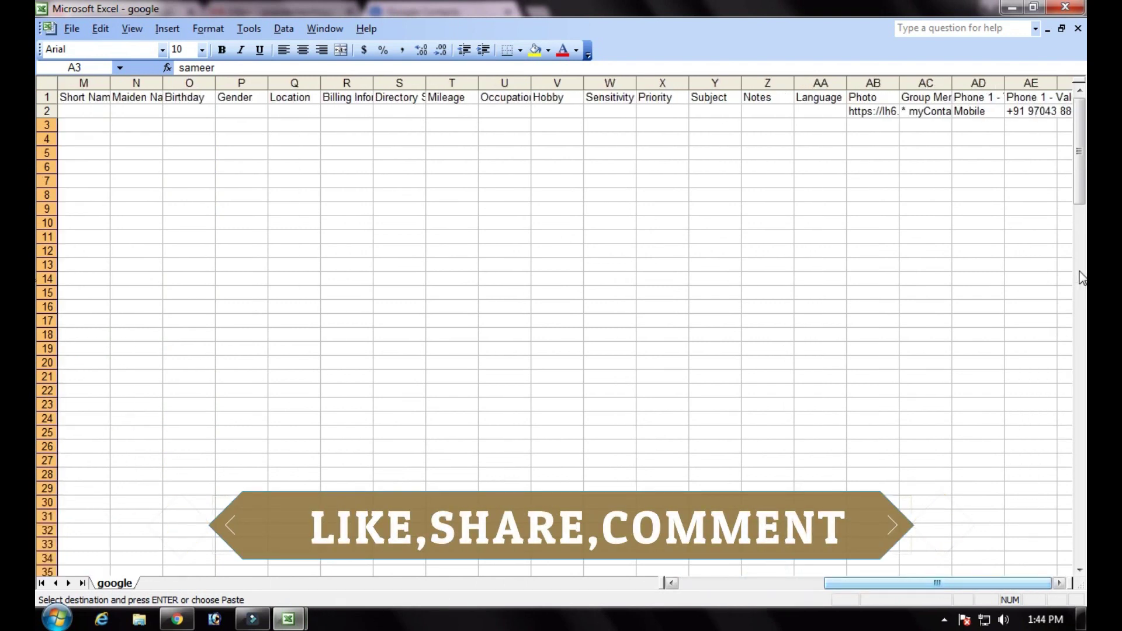
left_click(1020, 123)
key("ctrl+v")
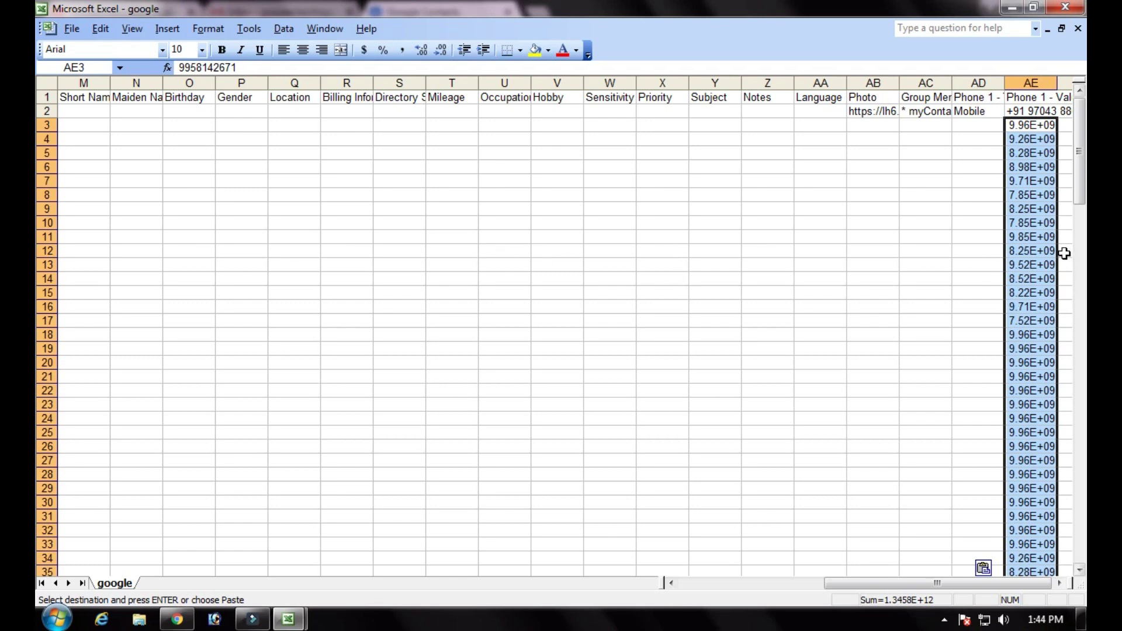
left_click(916, 227)
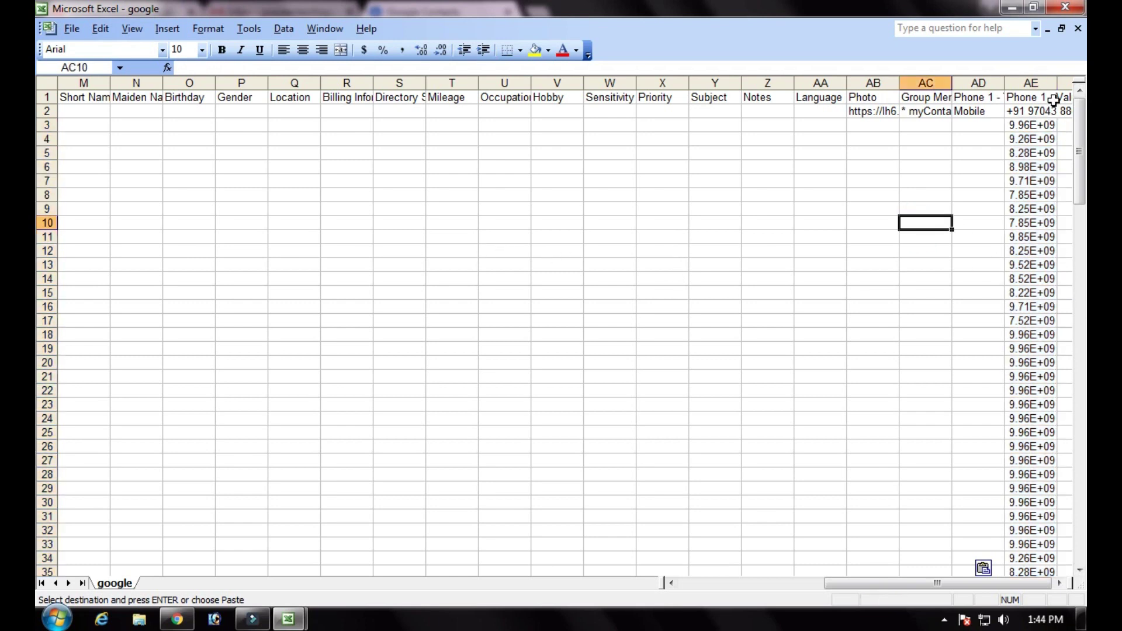
left_click_drag(1055, 82, 1074, 83)
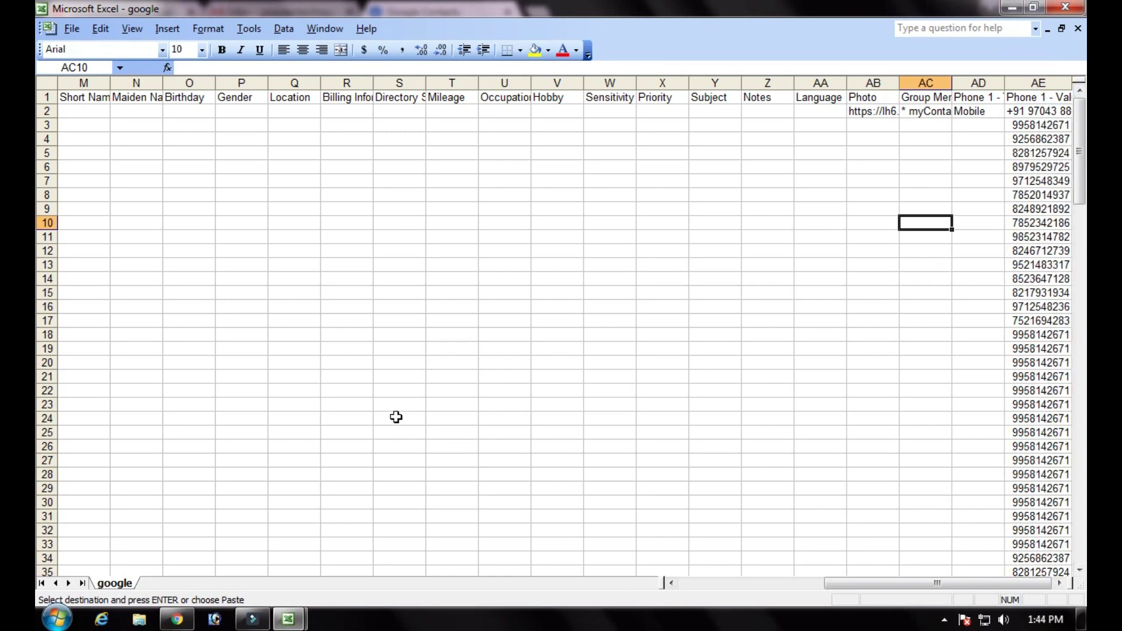
left_click(72, 28)
Save the sheet on the Desktop as Demo, in CSV (Comma delimited) format
left_click(102, 67)
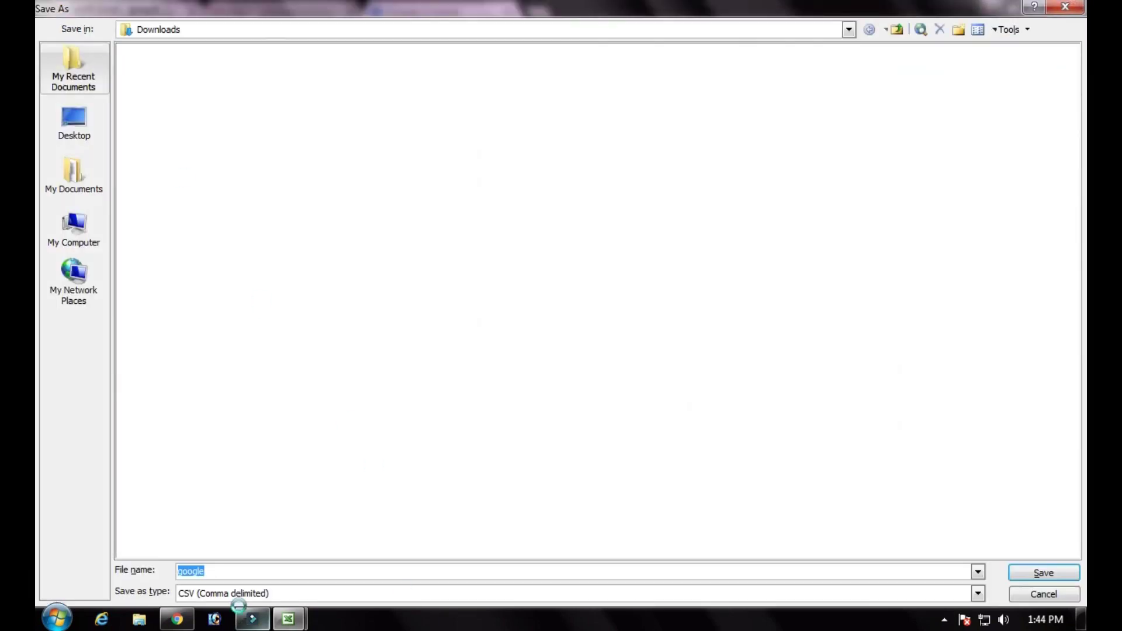
key("BackSpace")
type("Demo")
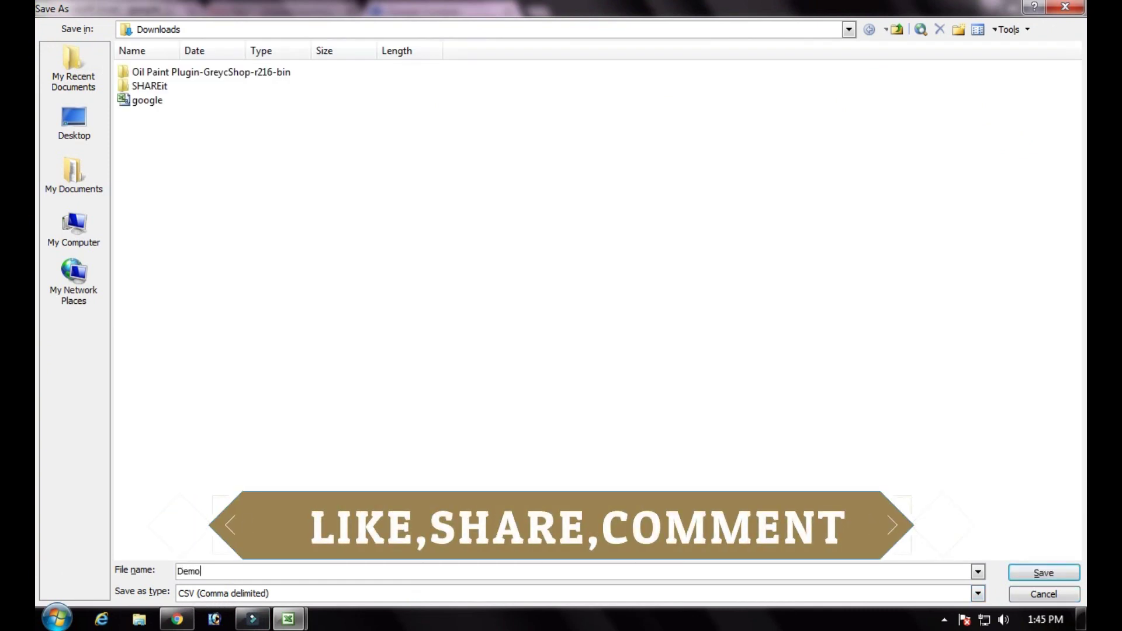
left_click(74, 121)
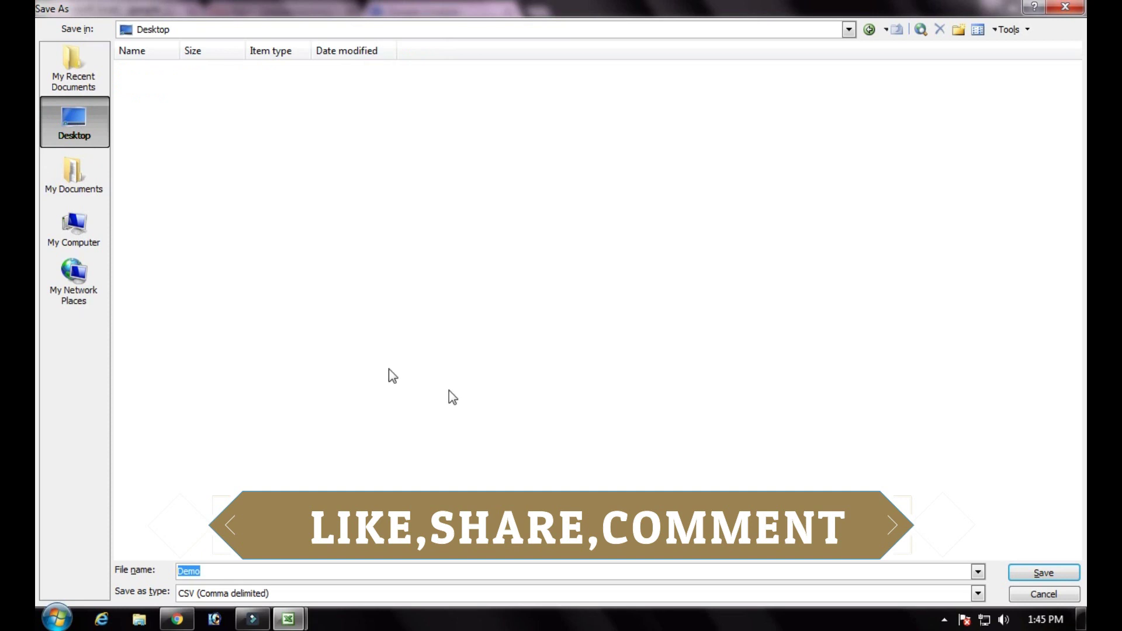
left_click(1040, 574)
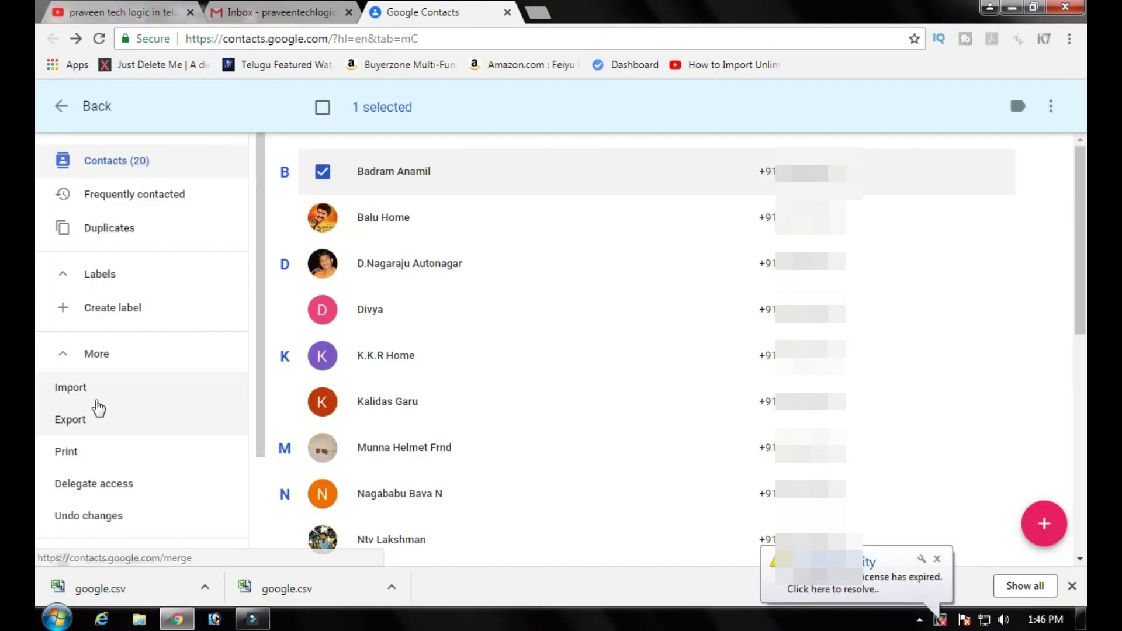
Start an import in Google Contacts and choose CSV or vCard file as the source
left_click(92, 388)
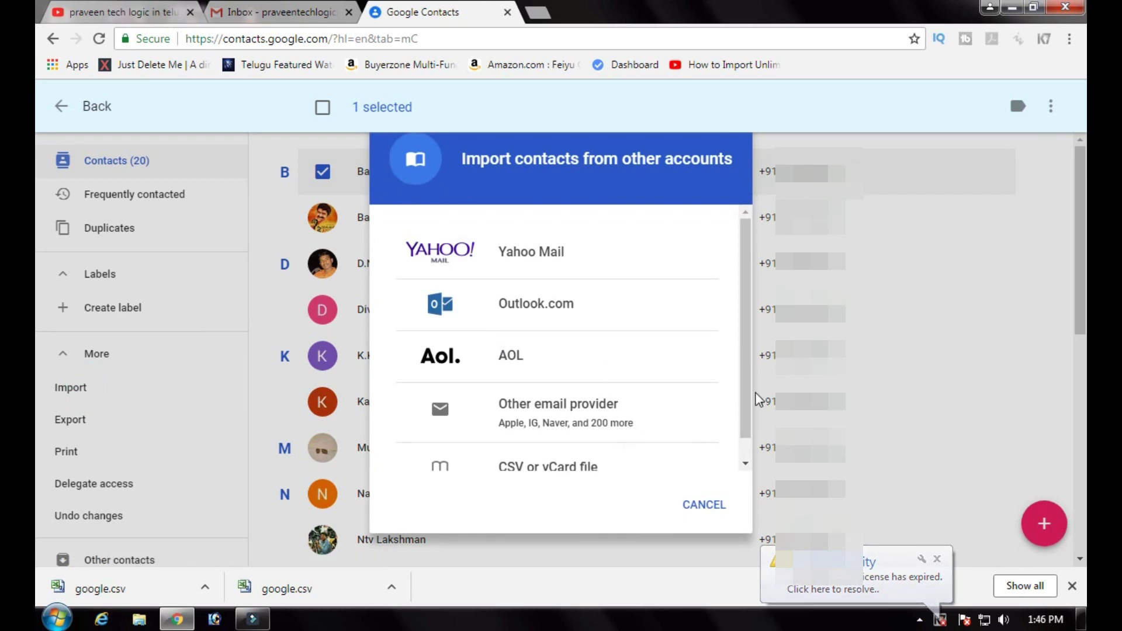
left_click_drag(747, 395, 745, 414)
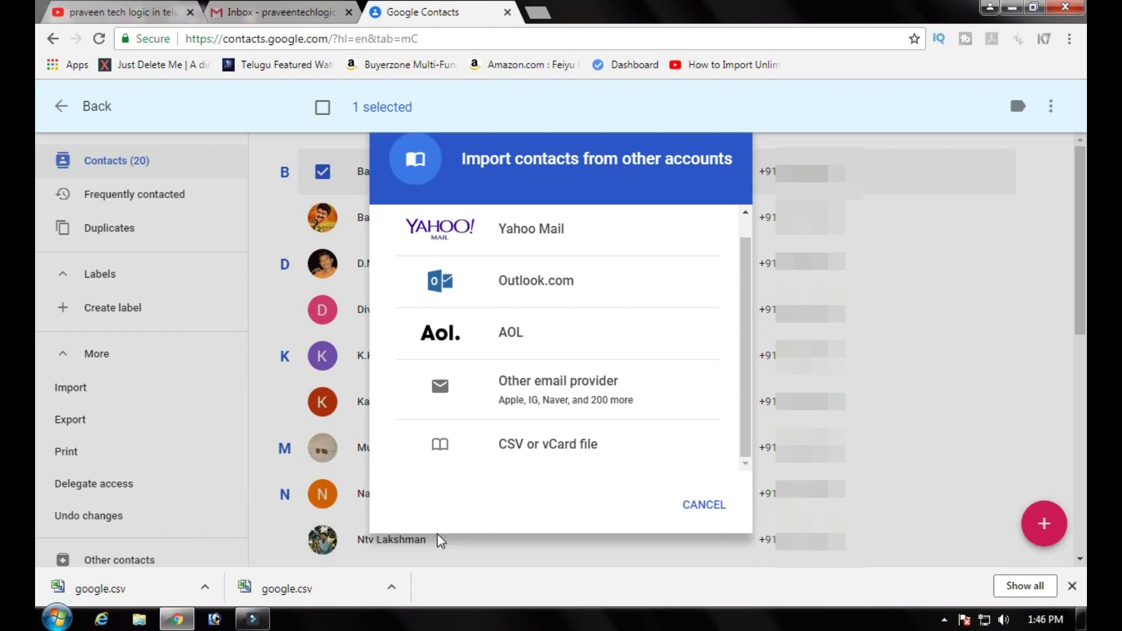
left_click(548, 447)
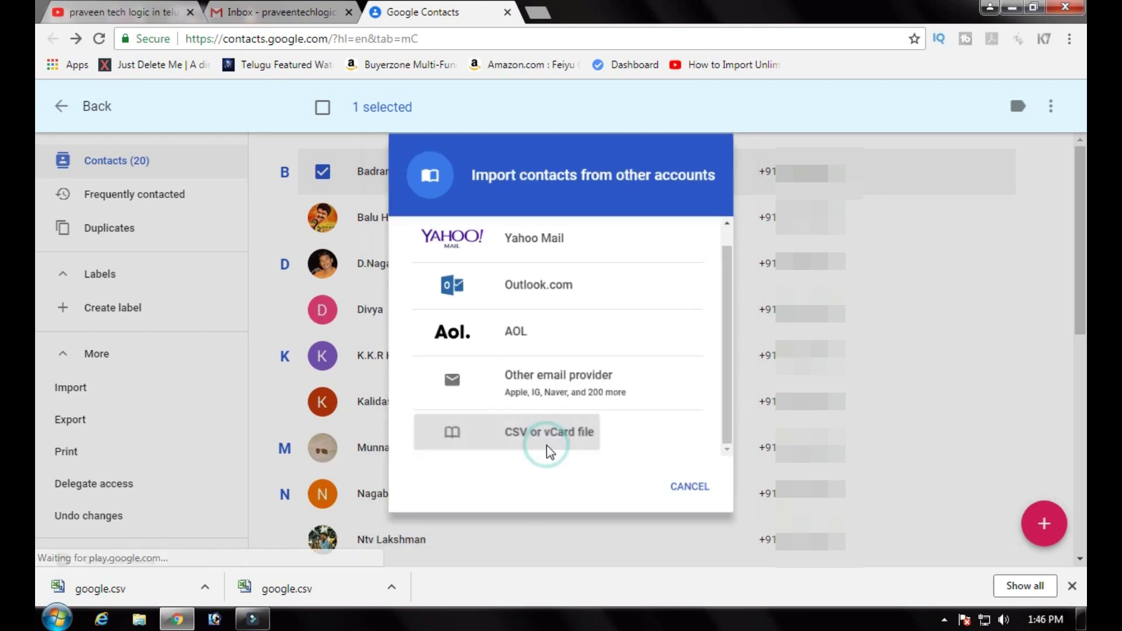
Pick Demo from the Desktop and import it, adding 145 contacts labelled Imported on 8/30
left_click(467, 342)
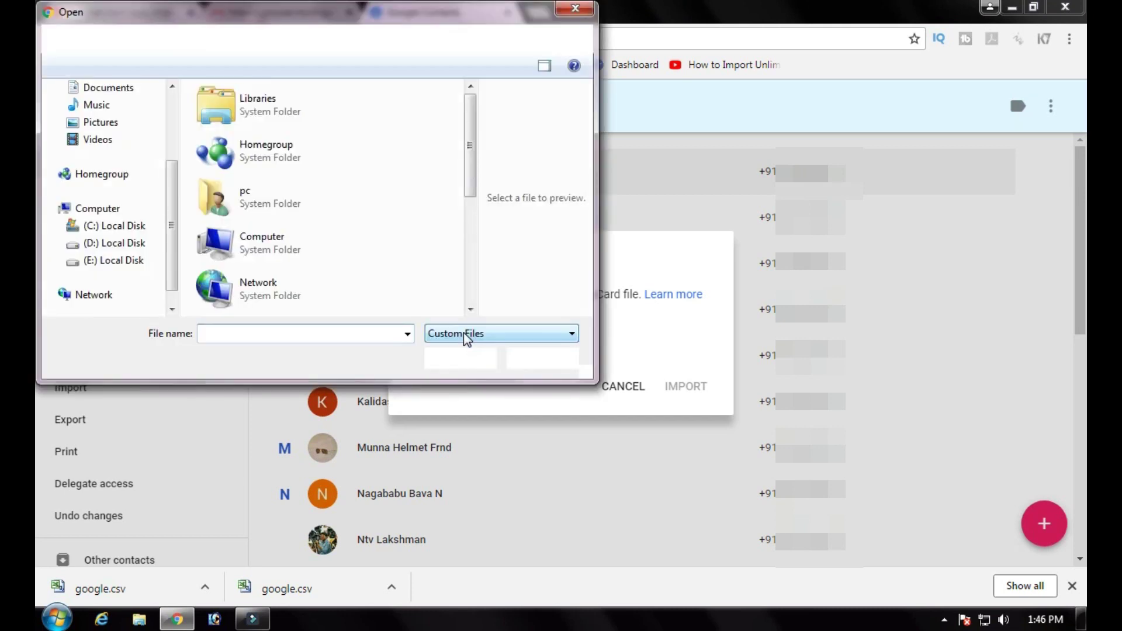
left_click_drag(472, 147, 472, 250)
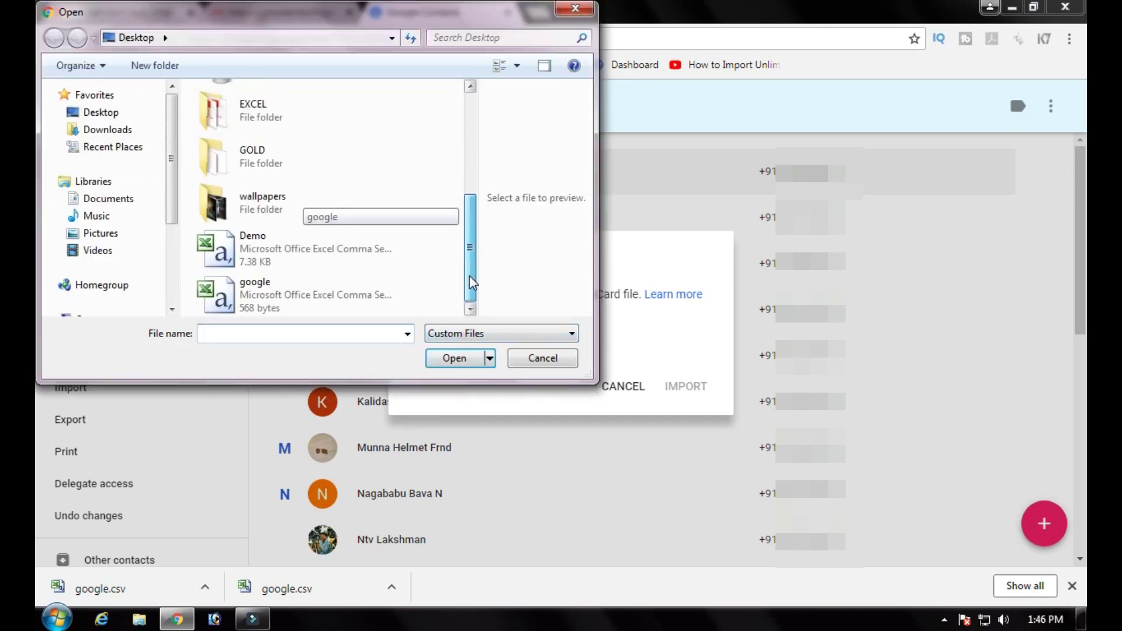
left_click(264, 257)
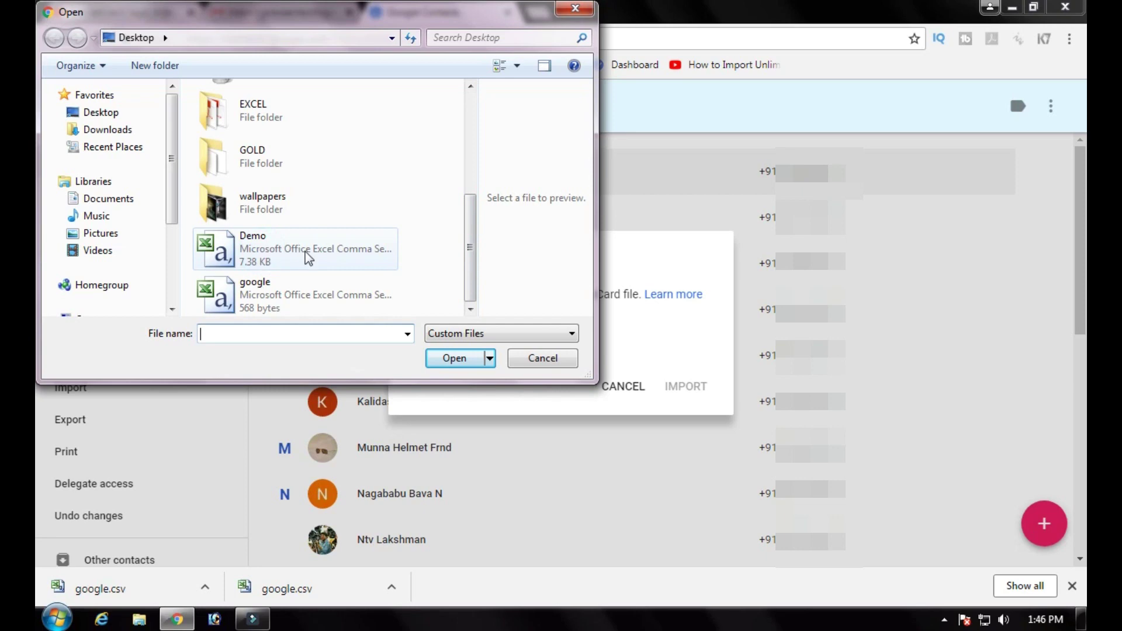
left_click(455, 357)
left_click(683, 386)
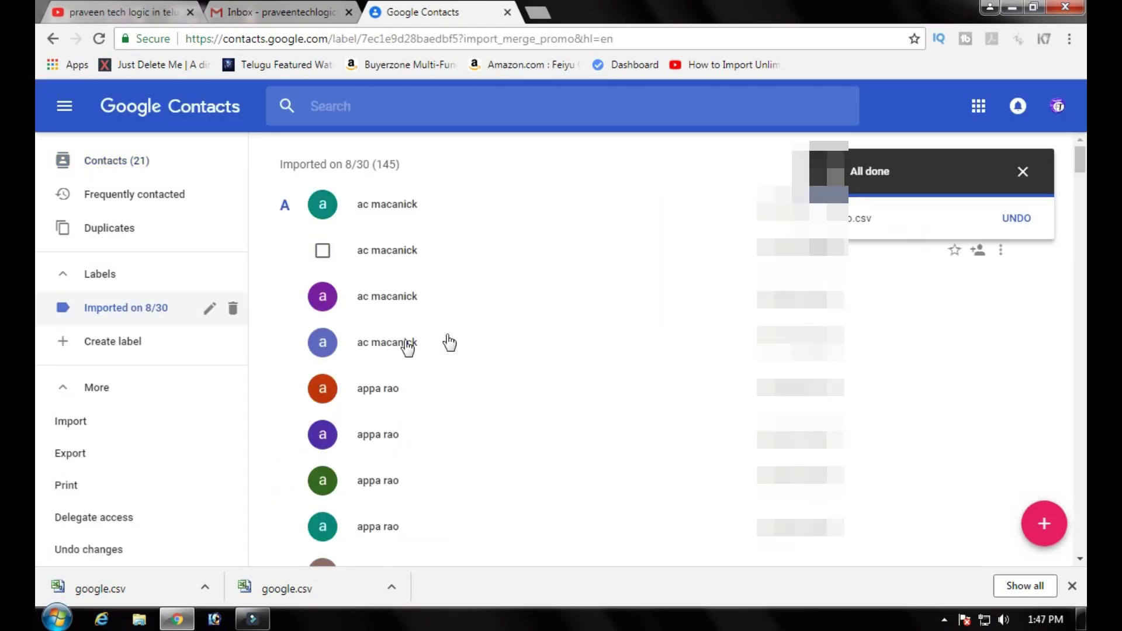
left_click(140, 312)
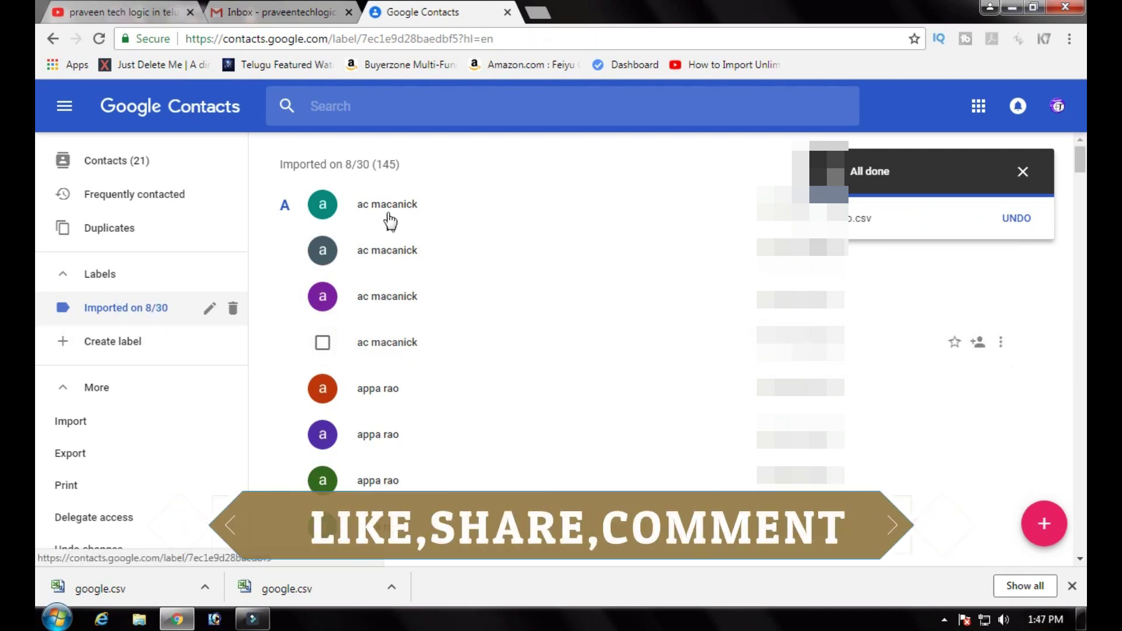